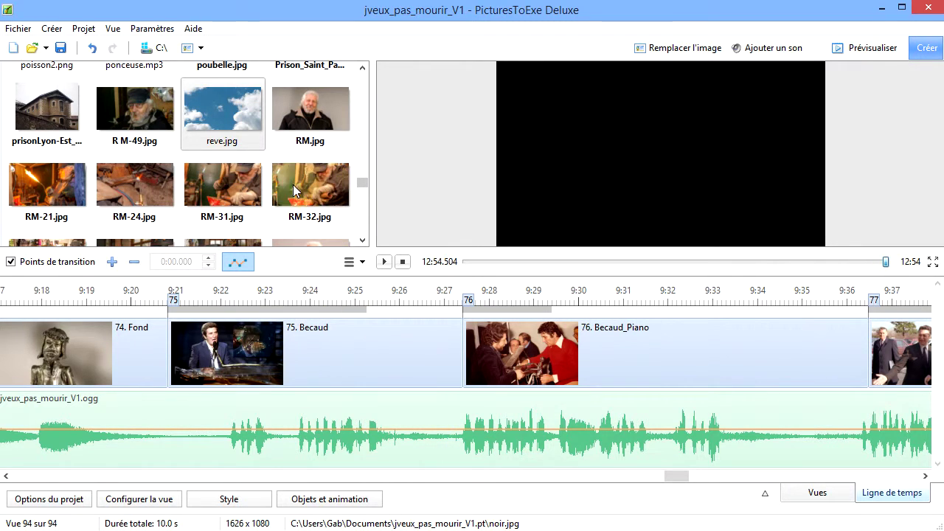
# Add the picture reve.jpg as a new slide at the end of the slideshow
pyautogui.click(653, 429)
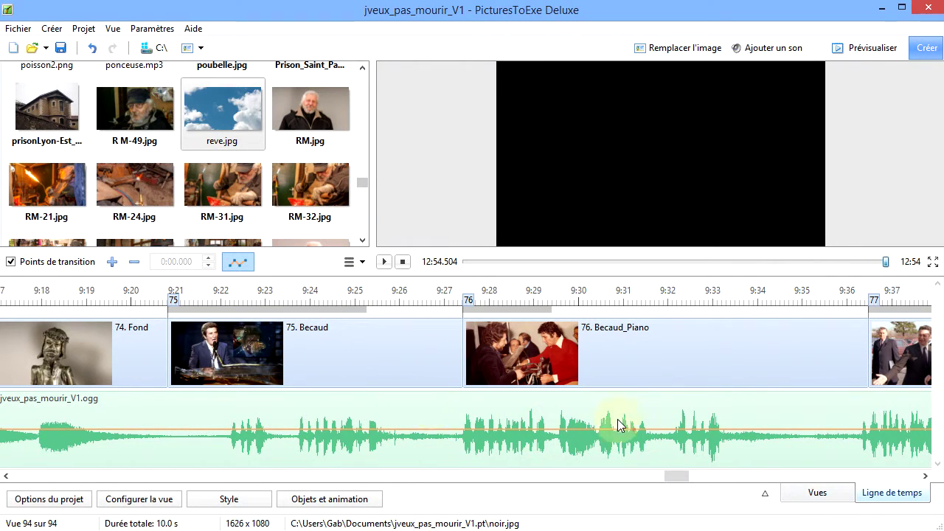
pyautogui.click(236, 130)
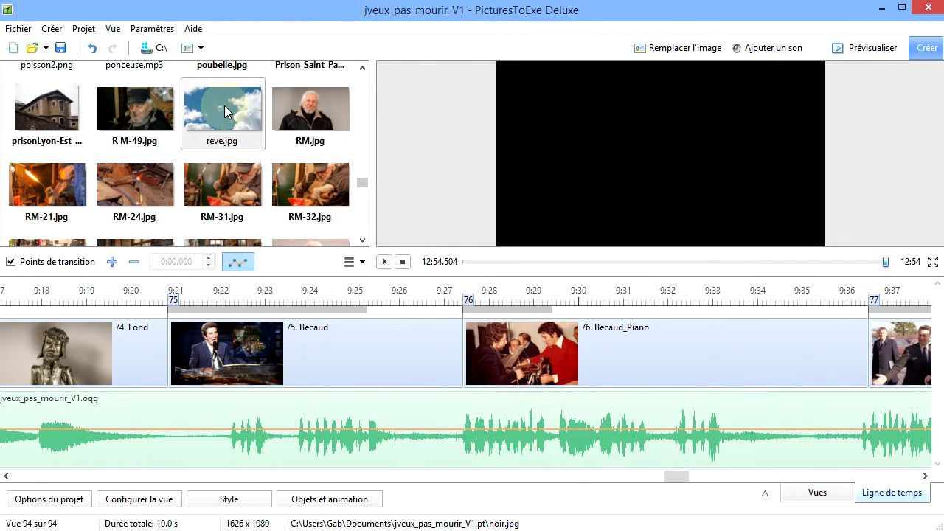
pyautogui.doubleClick(225, 101)
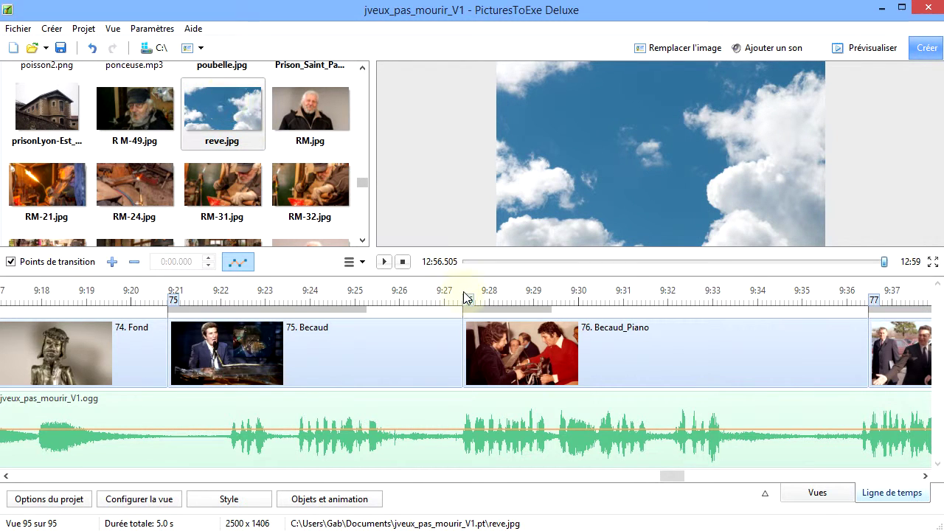
# Select the reve slide at the end of the timeline and open it for object and animation editing
pyautogui.moveTo(708, 475); pyautogui.dragTo(918, 474)
pyautogui.click(795, 376)
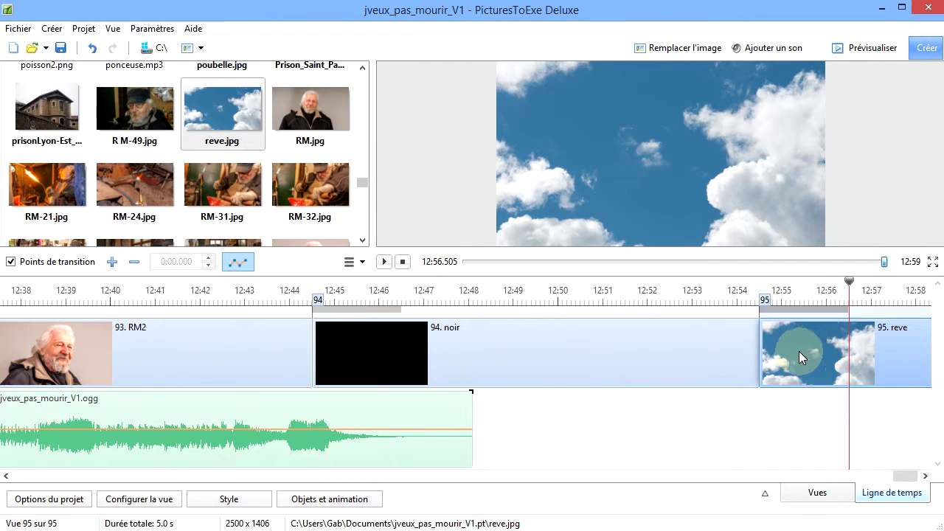
pyautogui.click(827, 352)
pyautogui.click(809, 348)
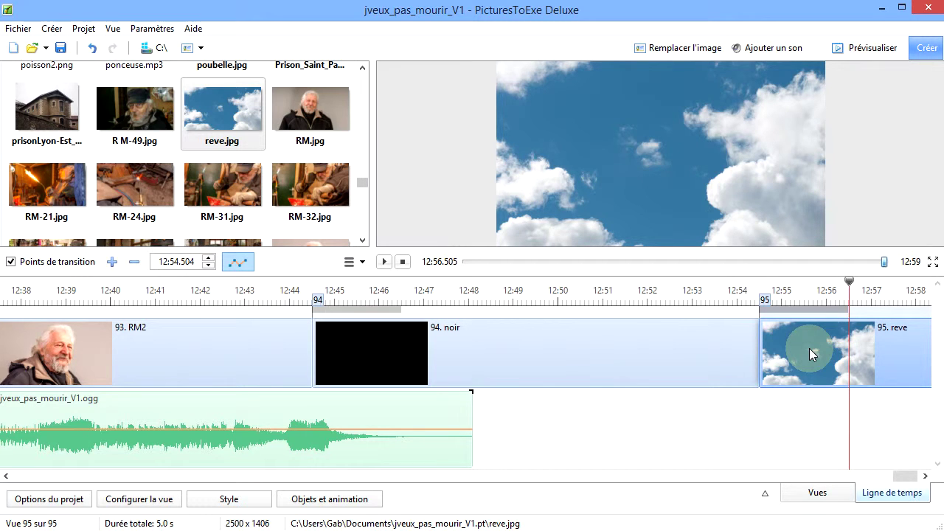
pyautogui.click(315, 505)
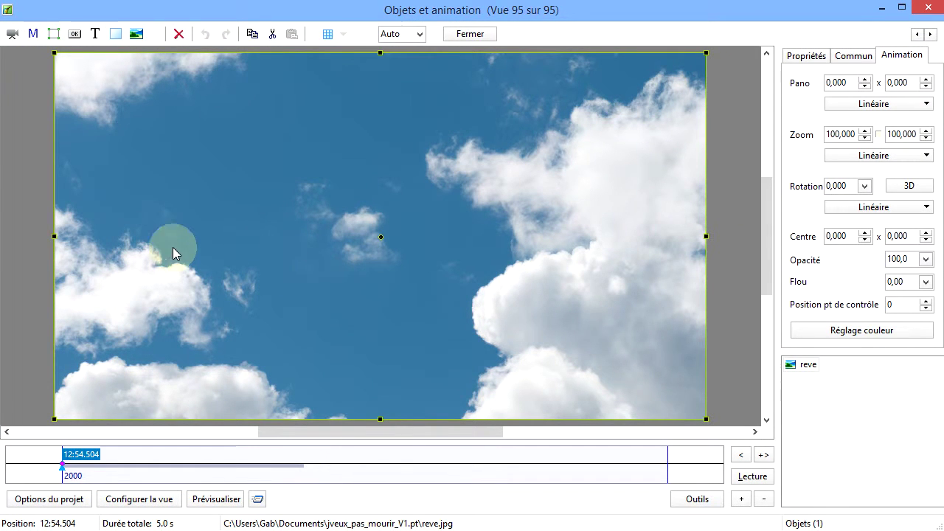
# With no object selected, start a new mask based on the predefined Cercle model
pyautogui.click(17, 177)
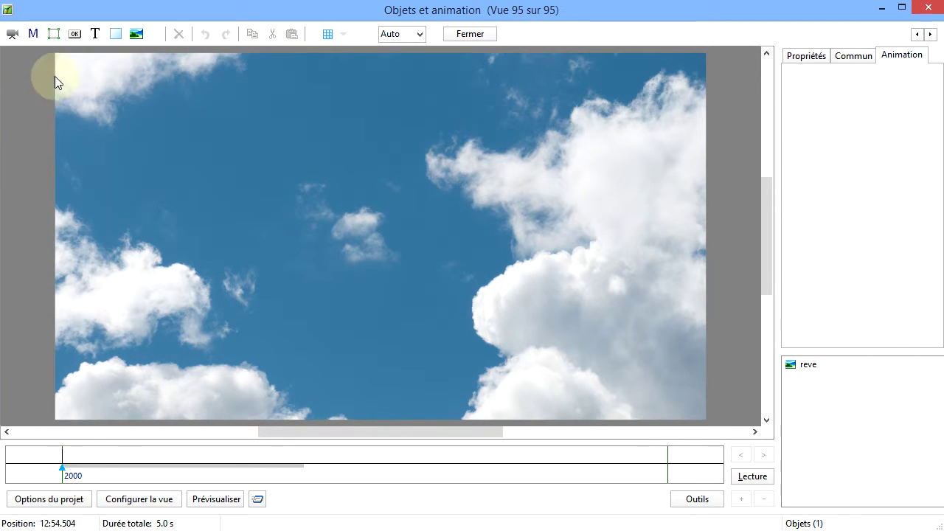
pyautogui.click(33, 36)
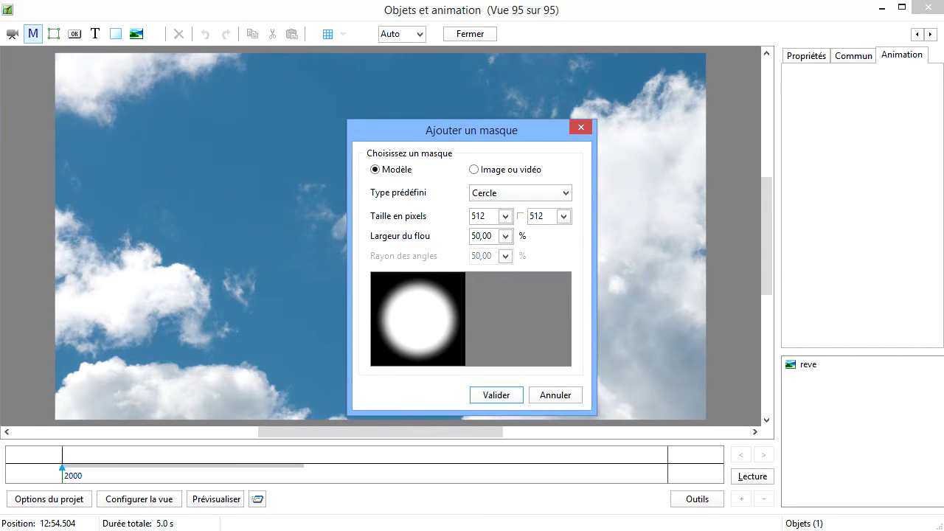
pyautogui.click(546, 139)
pyautogui.click(566, 196)
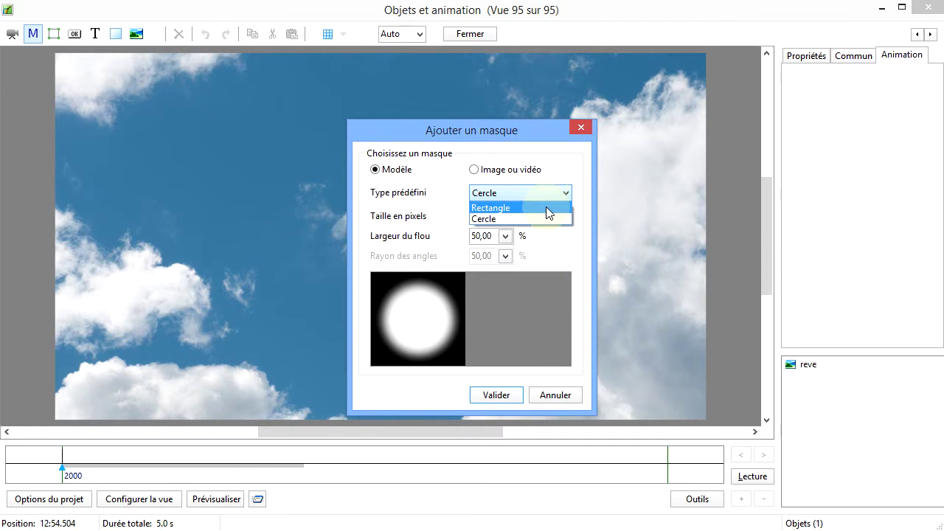
pyautogui.click(546, 208)
pyautogui.click(564, 194)
pyautogui.click(546, 224)
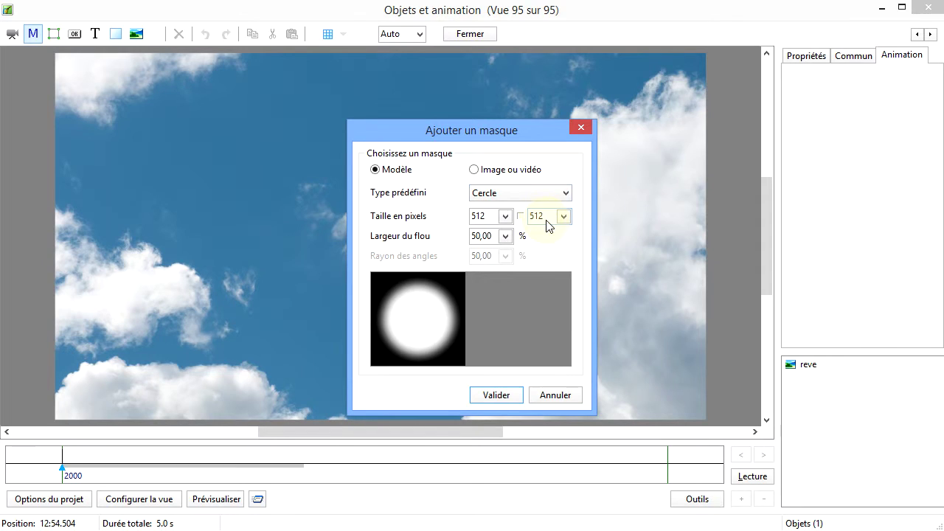
pyautogui.click(474, 170)
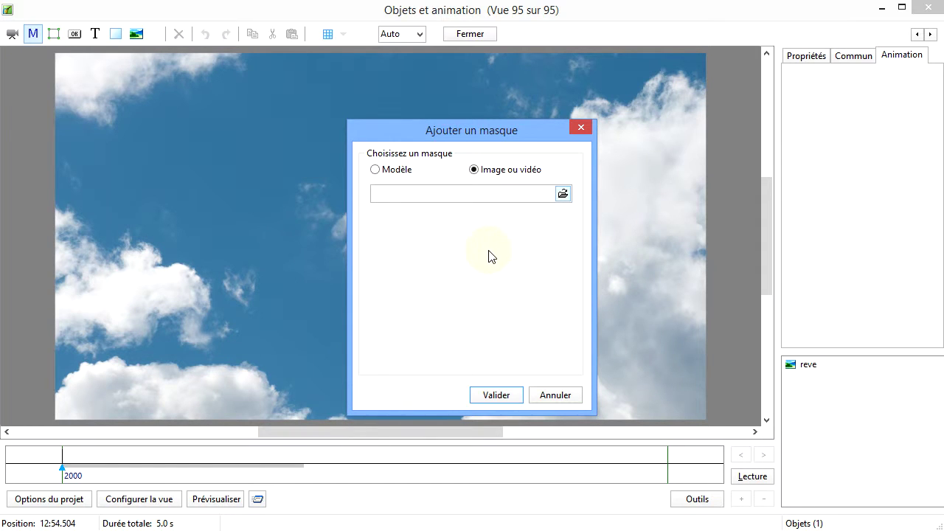
pyautogui.click(375, 171)
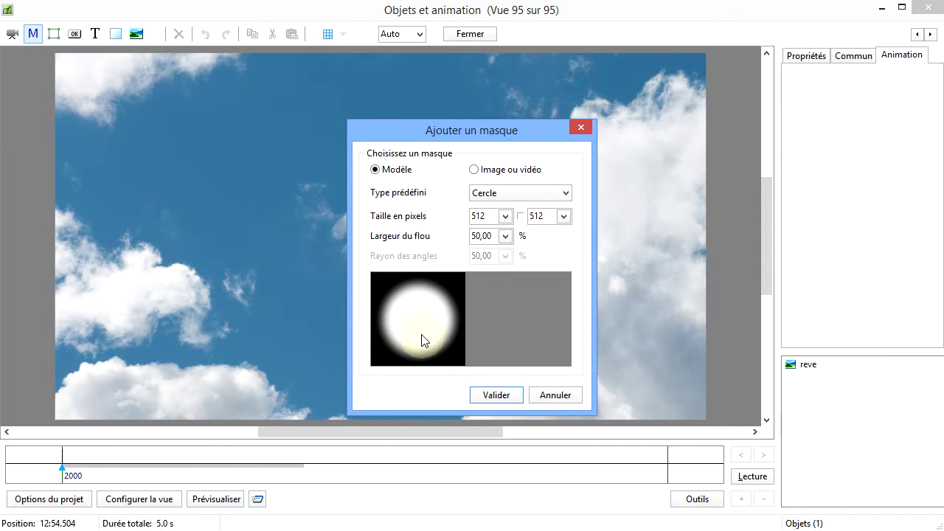
# Set the circular mask's blur width to 43,81 % and its size to 512 x 512 pixels
pyautogui.moveTo(429, 343)
pyautogui.mouseDown()
pyautogui.moveTo(421, 302)
pyautogui.moveTo(405, 292)
pyautogui.moveTo(386, 338)
pyautogui.moveTo(426, 350)
pyautogui.mouseUp()
pyautogui.moveTo(439, 295); pyautogui.dragTo(443, 231)
pyautogui.moveTo(472, 257)
pyautogui.mouseDown()
pyautogui.moveTo(459, 255)
pyautogui.moveTo(465, 261)
pyautogui.mouseUp()
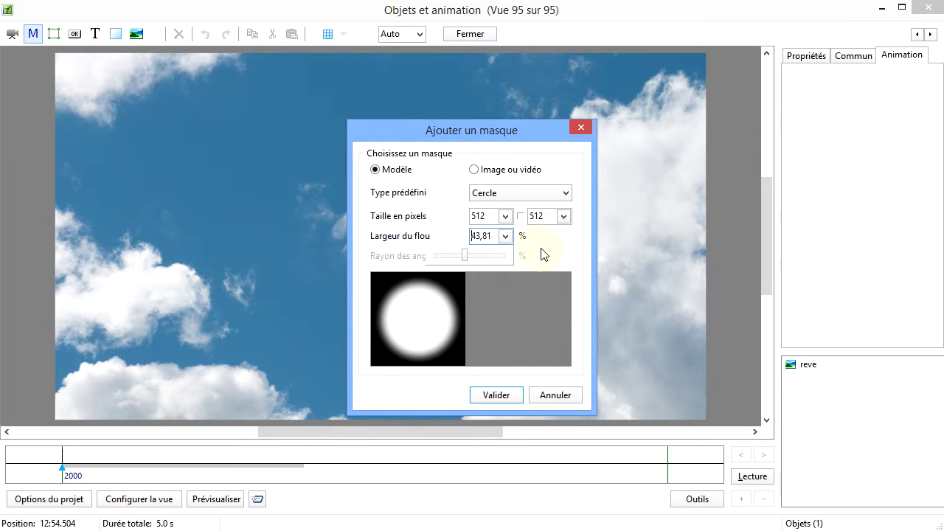
pyautogui.click(415, 227)
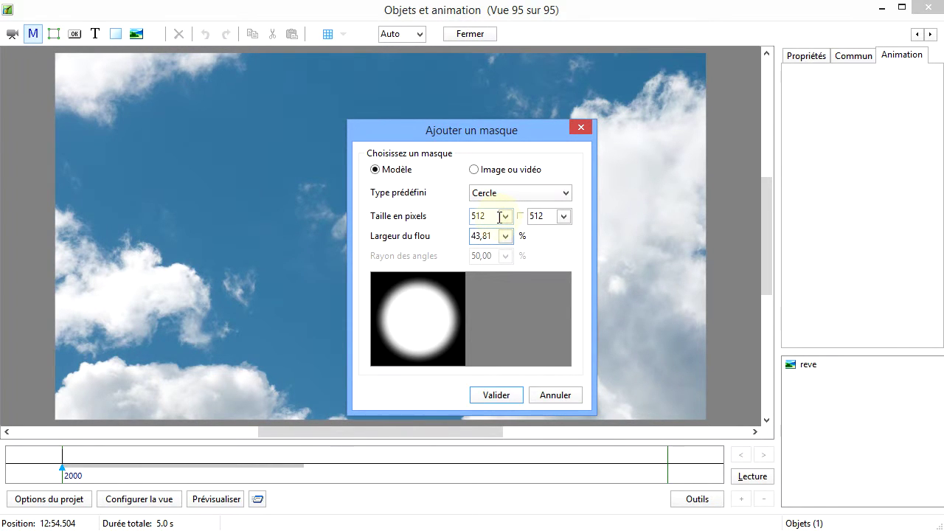
pyautogui.click(564, 216)
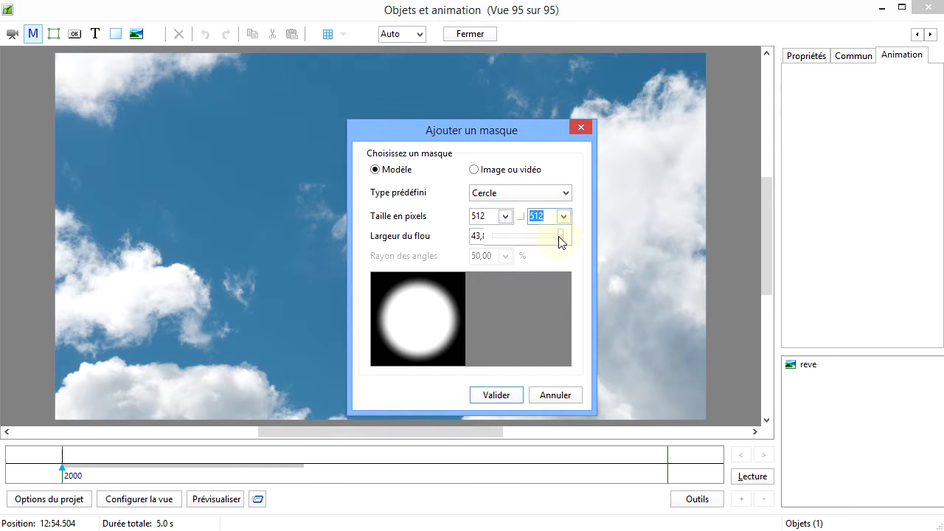
pyautogui.moveTo(561, 241)
pyautogui.mouseDown()
pyautogui.moveTo(533, 242)
pyautogui.moveTo(569, 244)
pyautogui.mouseUp()
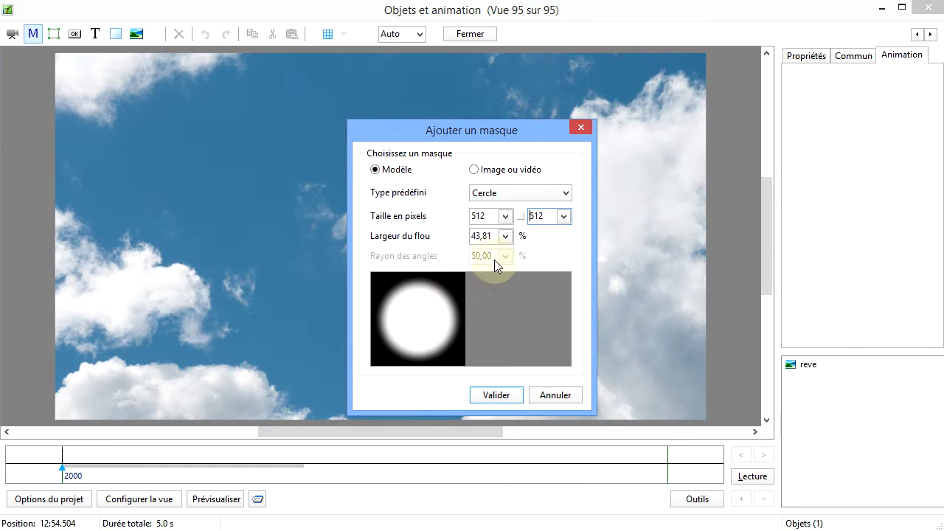
# Try the Rectangle mask type with a corner radius of 53,90 % and return to Cercle
pyautogui.click(567, 193)
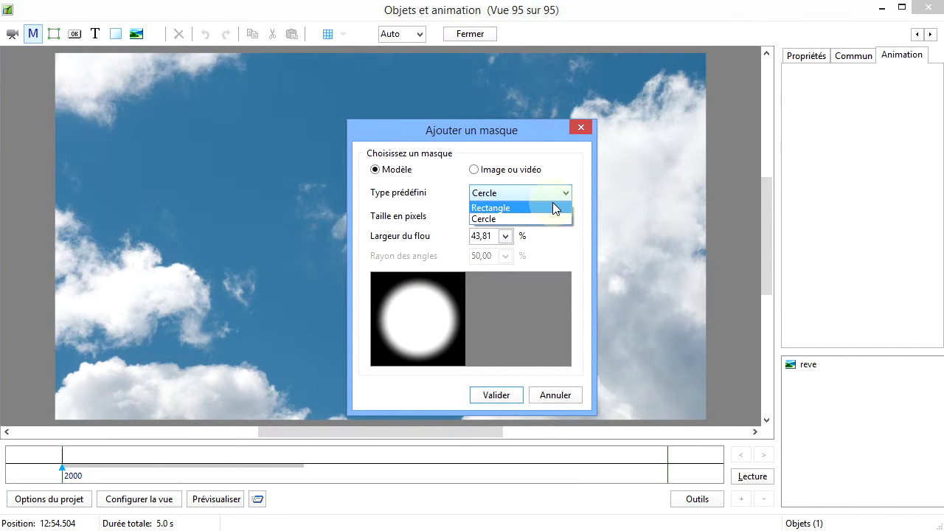
pyautogui.click(554, 209)
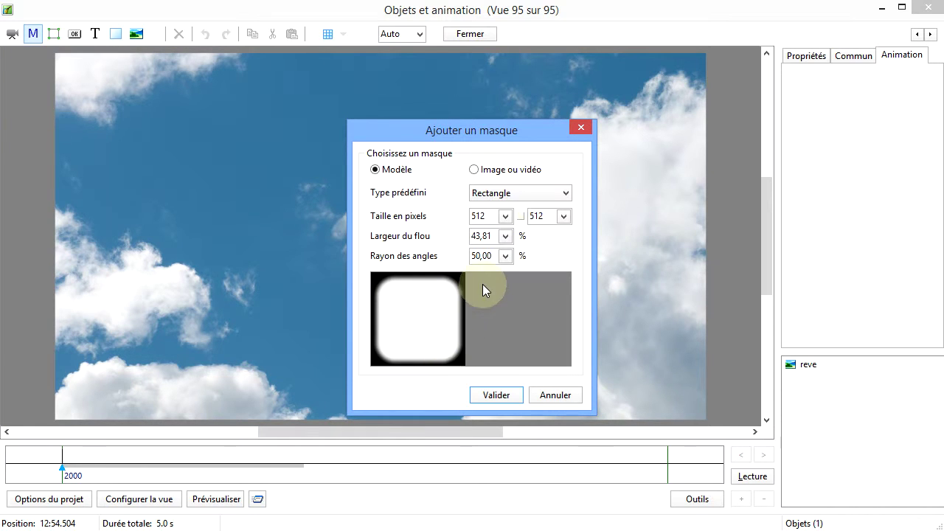
pyautogui.click(505, 256)
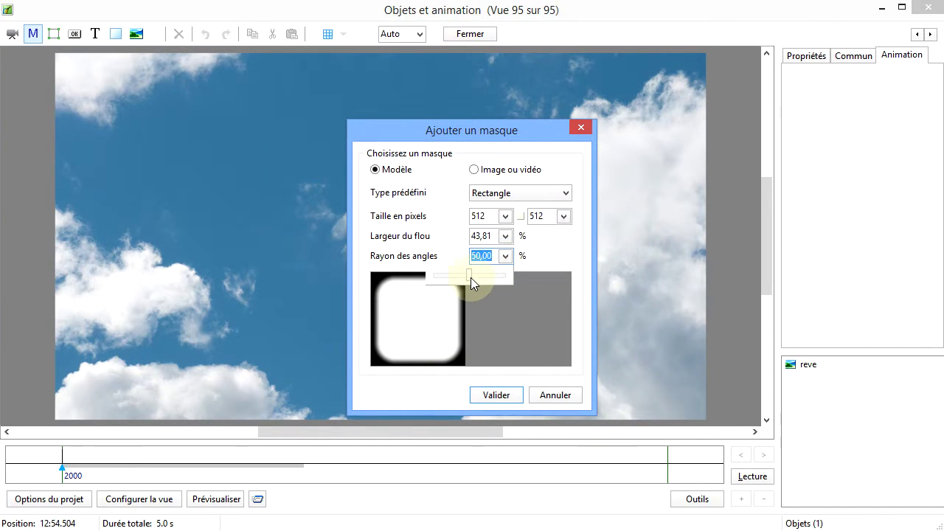
pyautogui.moveTo(469, 276)
pyautogui.mouseDown()
pyautogui.moveTo(483, 276)
pyautogui.moveTo(434, 281)
pyautogui.moveTo(471, 278)
pyautogui.mouseUp()
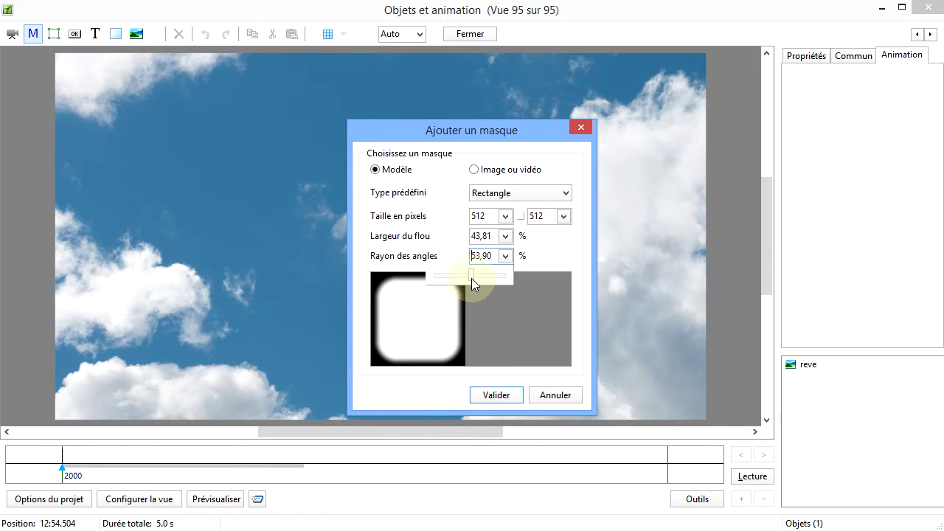
pyautogui.click(564, 196)
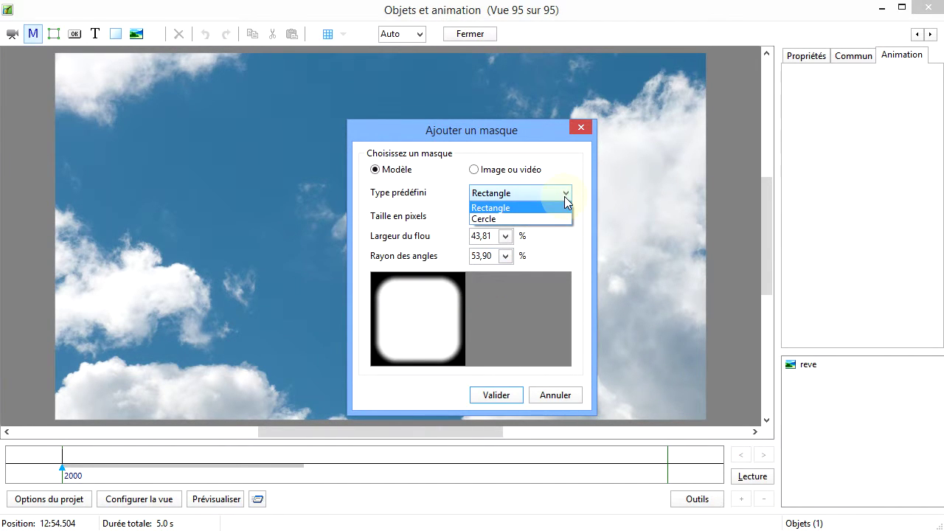
pyautogui.click(544, 219)
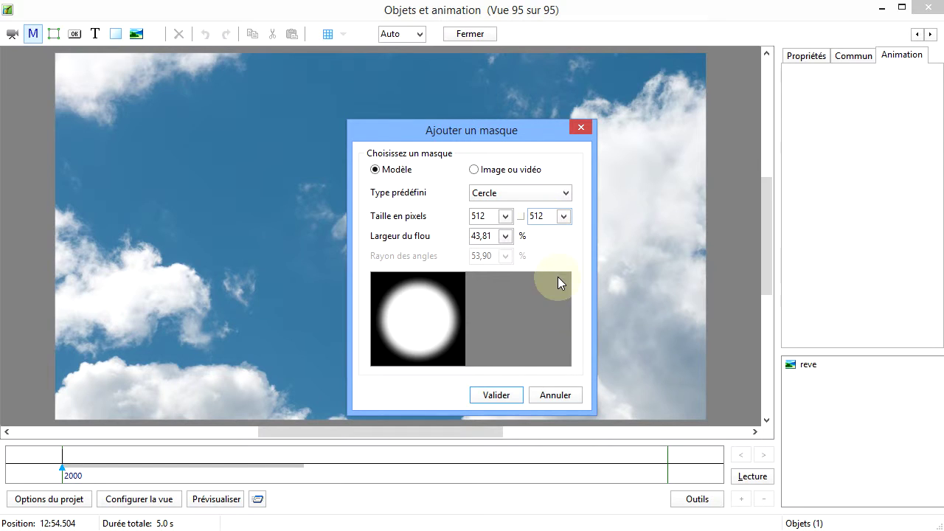
# Create the circular mask and reset its size to 100 in original mode
pyautogui.click(496, 396)
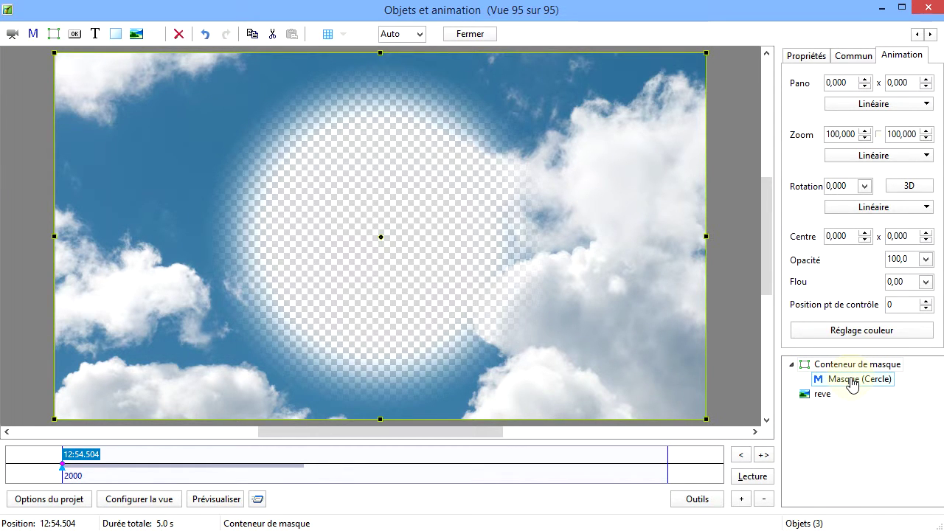
pyautogui.click(854, 59)
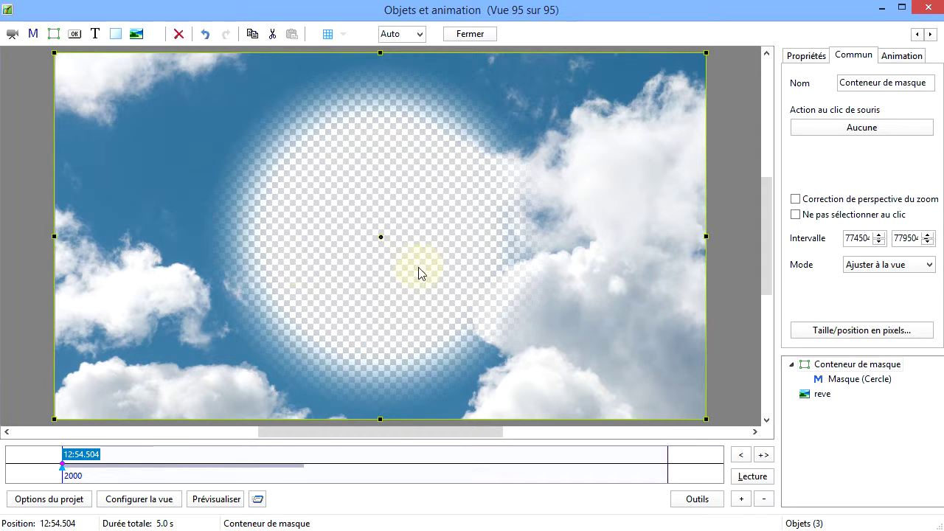
pyautogui.click(844, 382)
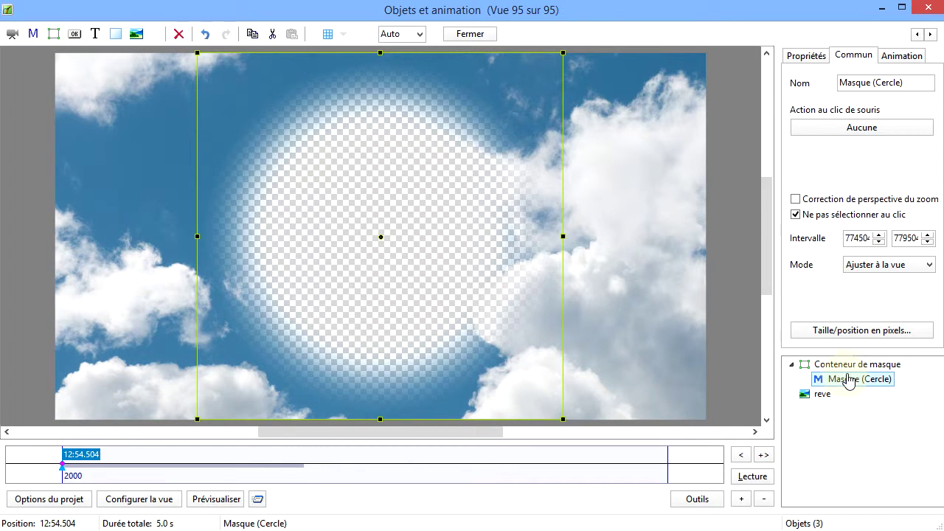
pyautogui.click(878, 337)
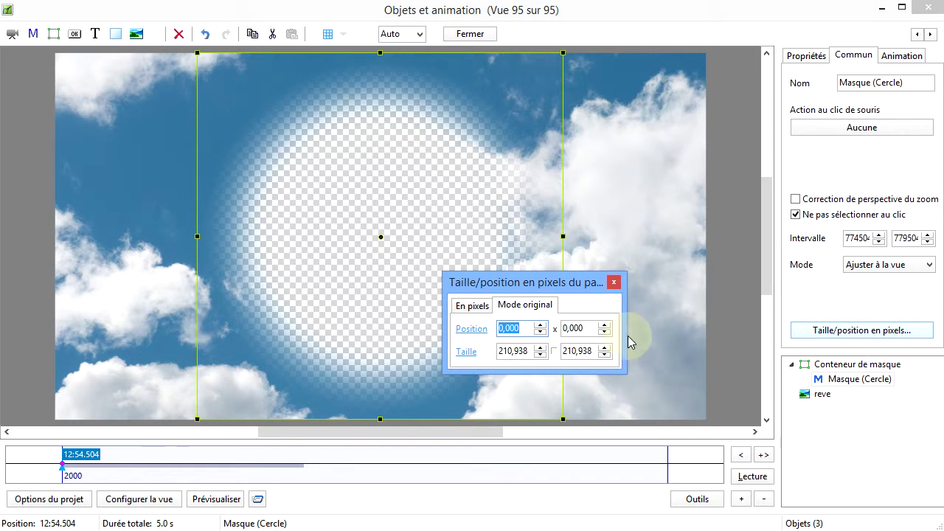
pyautogui.click(466, 353)
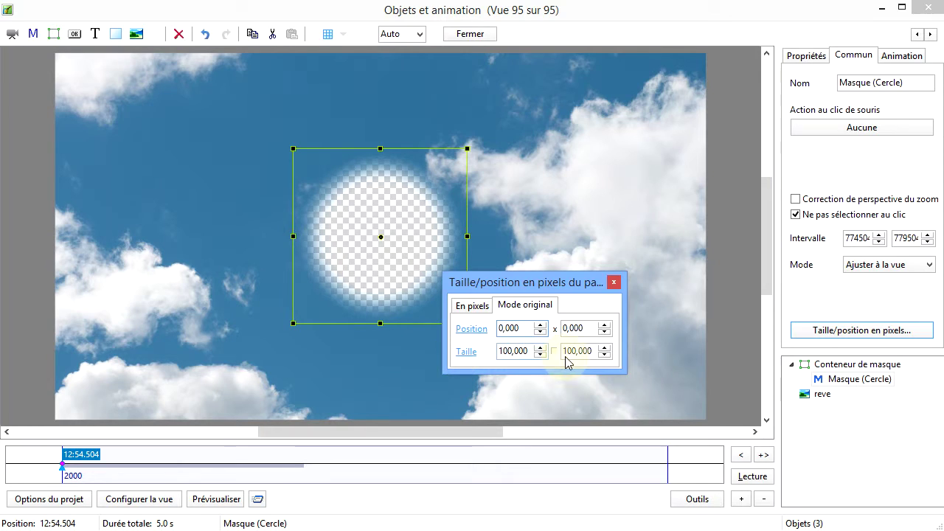
pyautogui.click(614, 282)
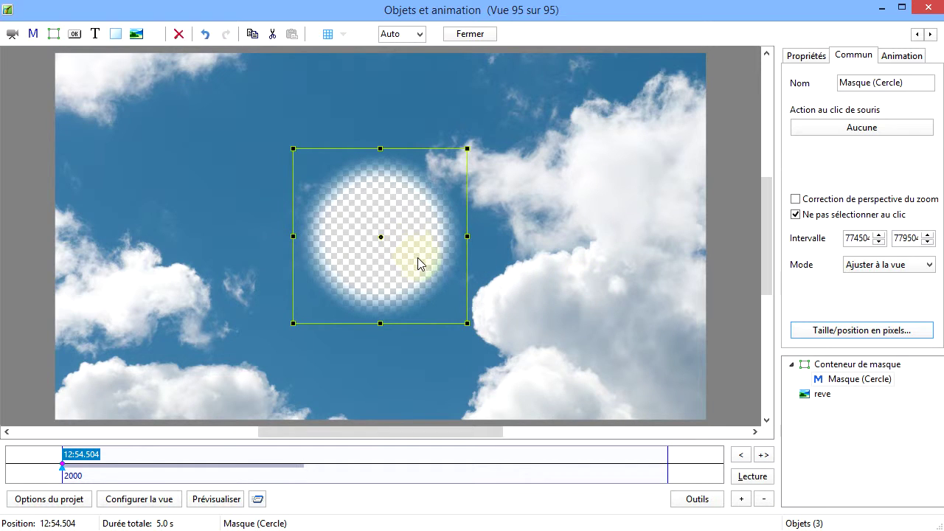
# Move the circular mask to the upper-left corner of the sky picture, fully inside the image
pyautogui.moveTo(416, 257); pyautogui.dragTo(196, 179)
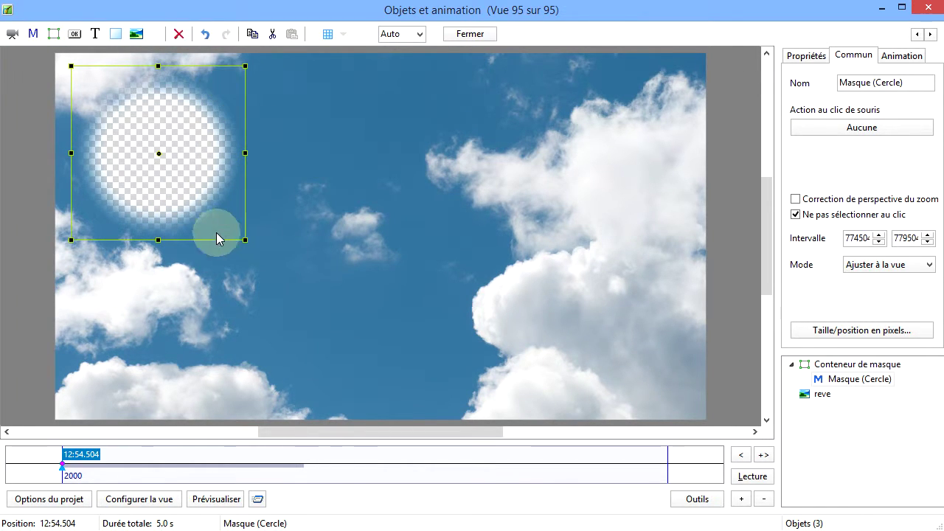
pyautogui.moveTo(99, 219); pyautogui.dragTo(129, 145)
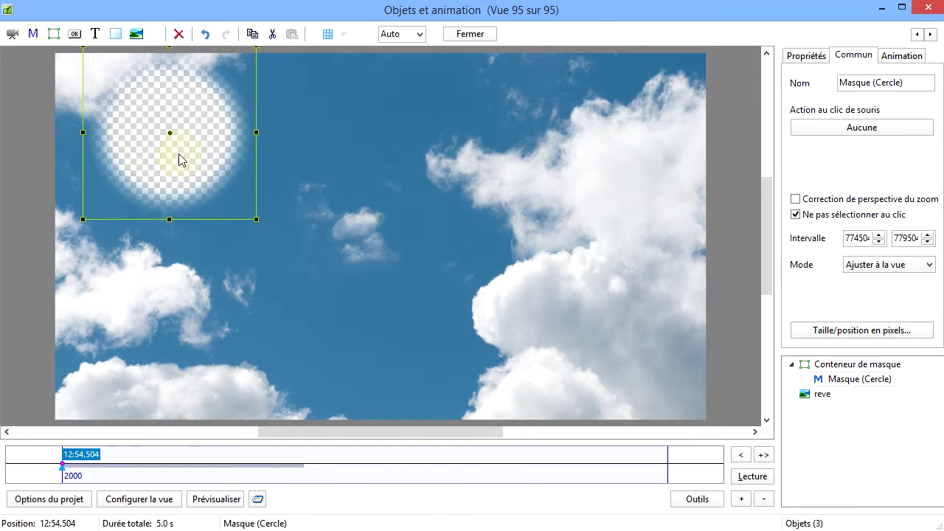
pyautogui.moveTo(191, 165); pyautogui.dragTo(179, 179)
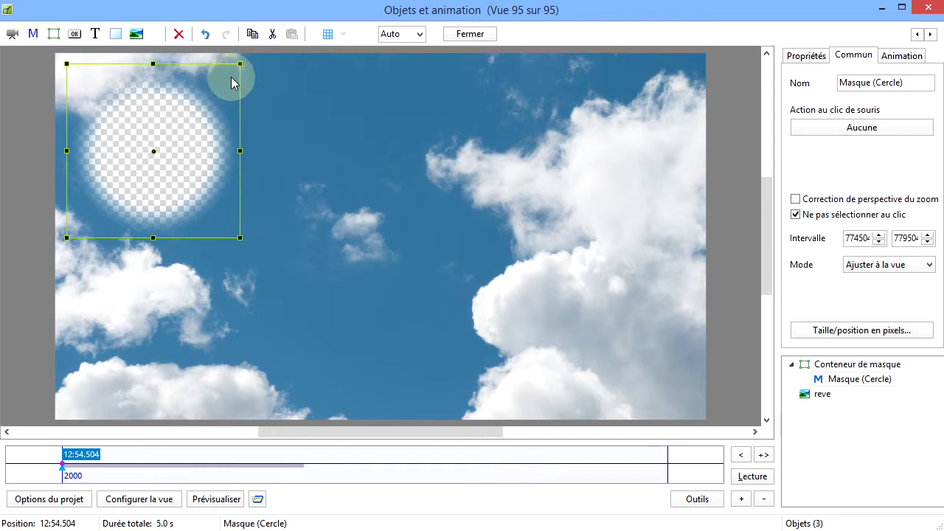
pyautogui.click(858, 379)
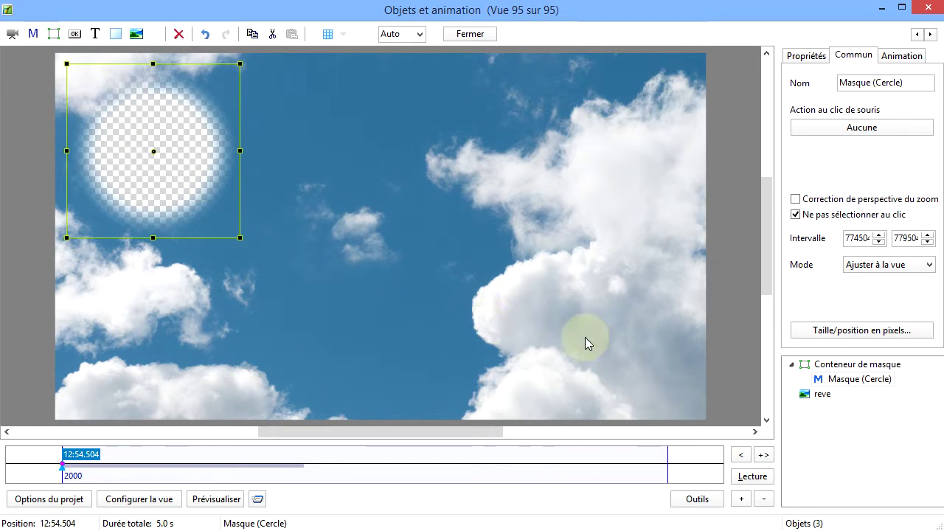
# Add the picture RM2.jpg to the mask container and order it below the circular mask
pyautogui.click(860, 365)
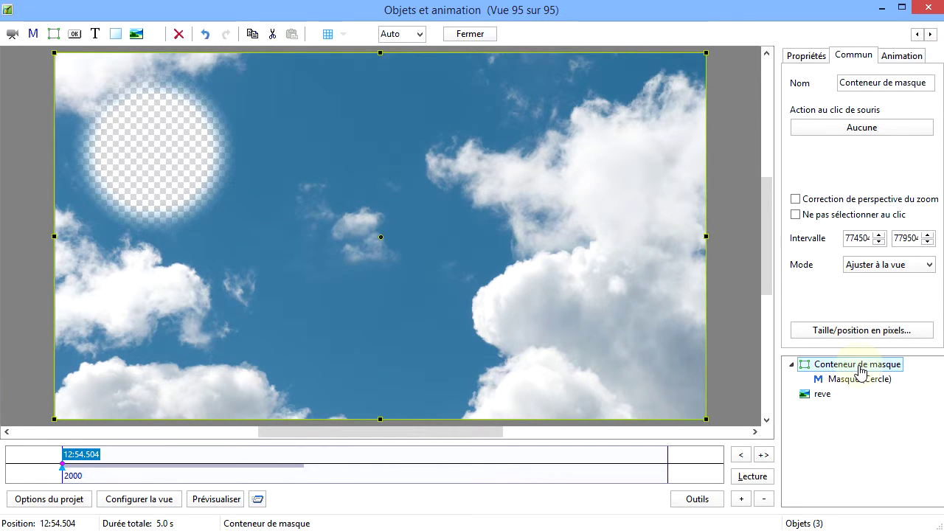
pyautogui.rightClick(861, 371)
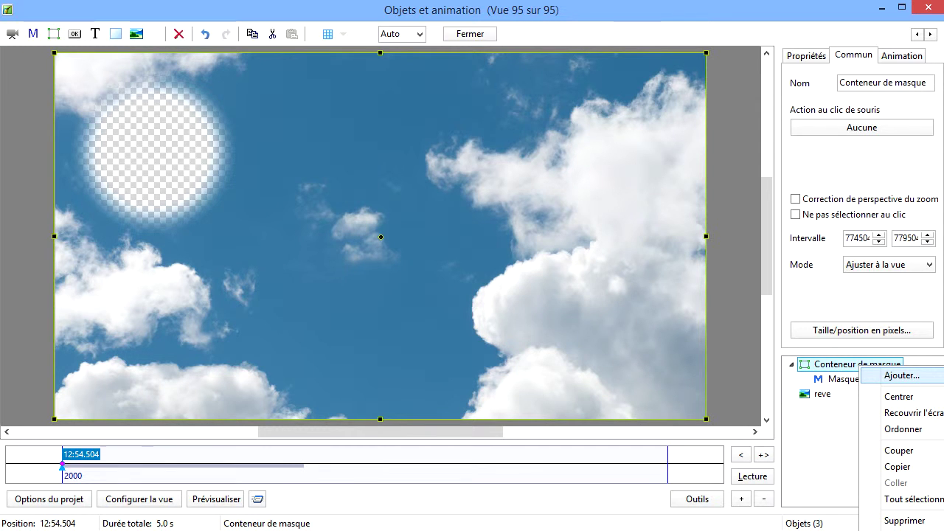
pyautogui.click(901, 375)
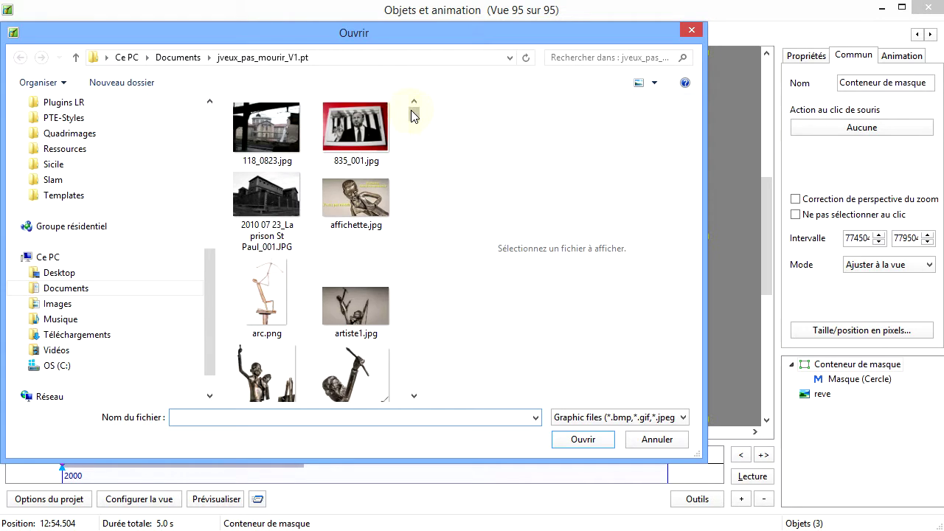
pyautogui.moveTo(412, 110); pyautogui.dragTo(407, 318)
pyautogui.click(350, 260)
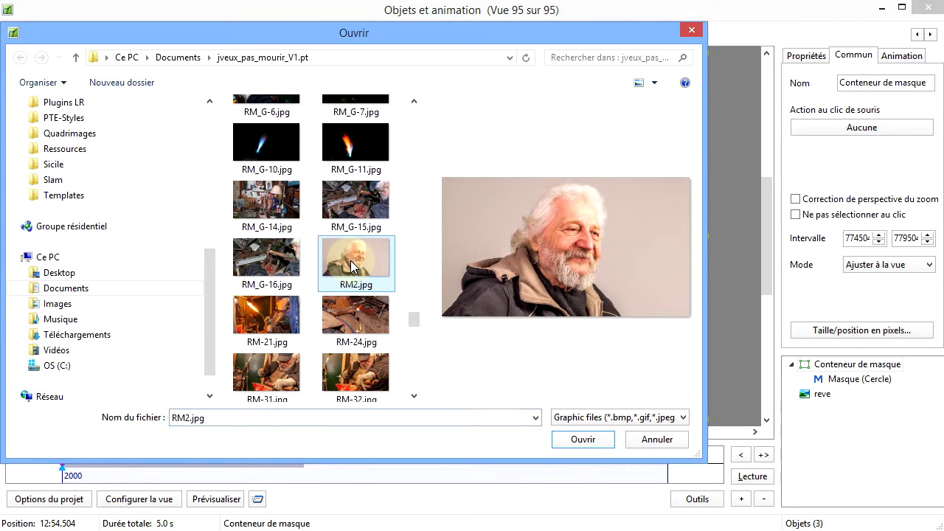
pyautogui.click(586, 444)
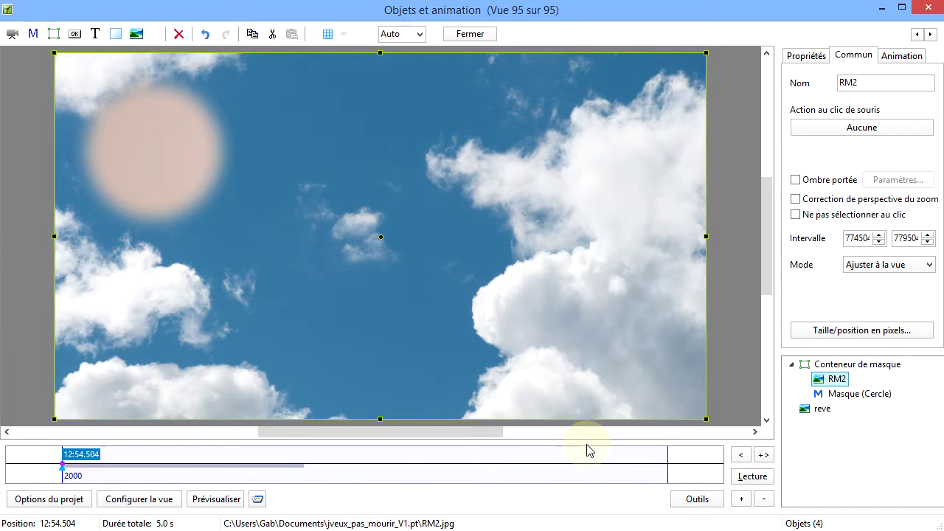
pyautogui.rightClick(839, 379)
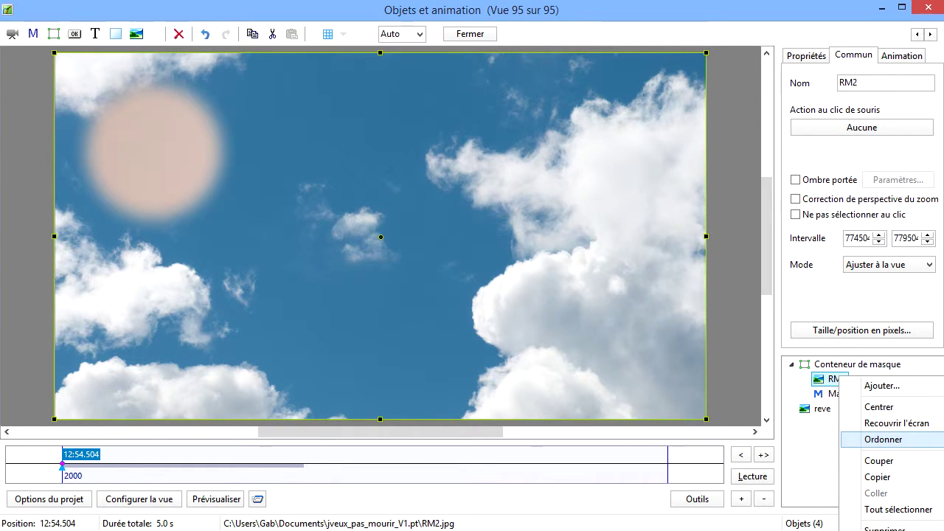
pyautogui.click(882, 438)
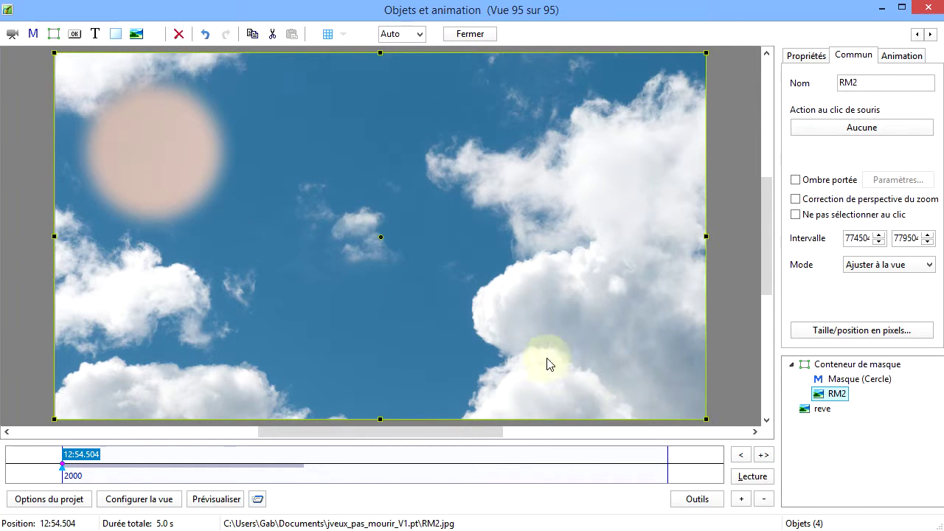
# Move and shrink the RM2 picture until the man's whole head fits inside the circular mask
pyautogui.click(839, 397)
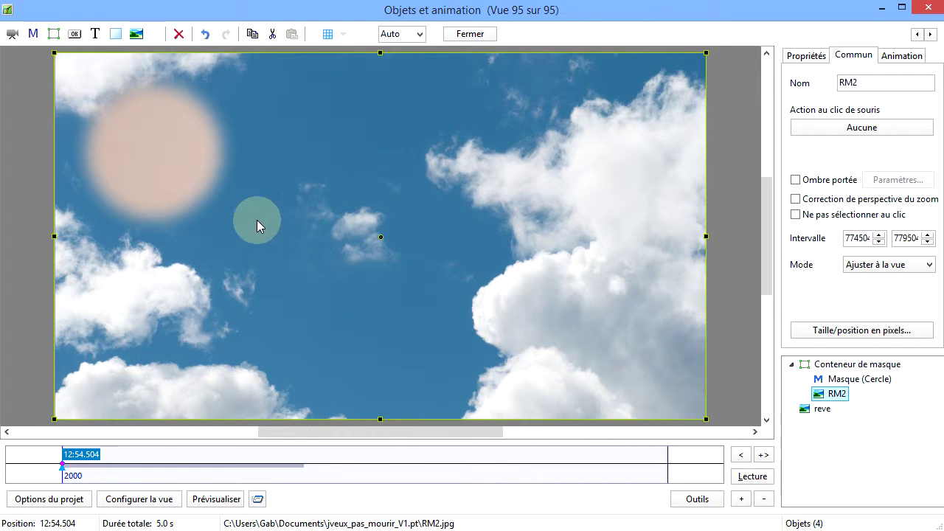
pyautogui.click(196, 178)
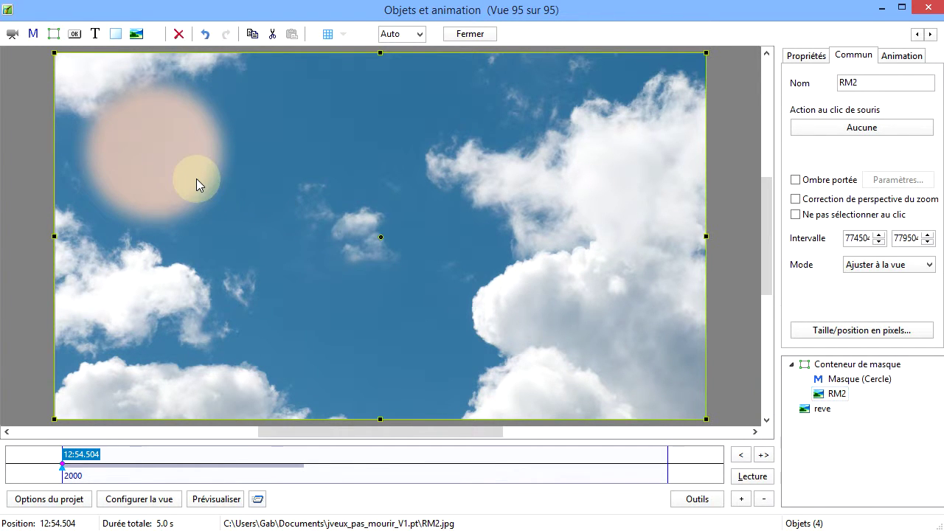
pyautogui.moveTo(579, 257); pyautogui.dragTo(234, 194)
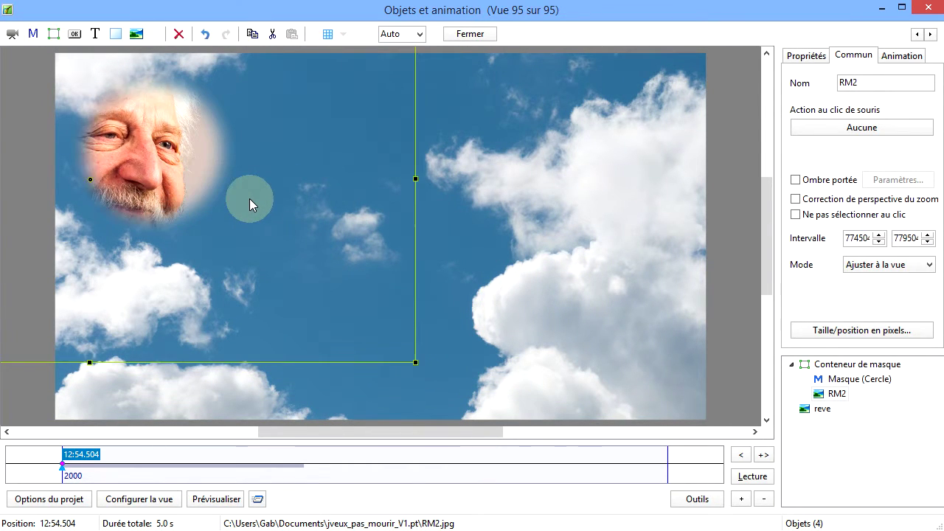
pyautogui.moveTo(295, 208); pyautogui.dragTo(343, 198)
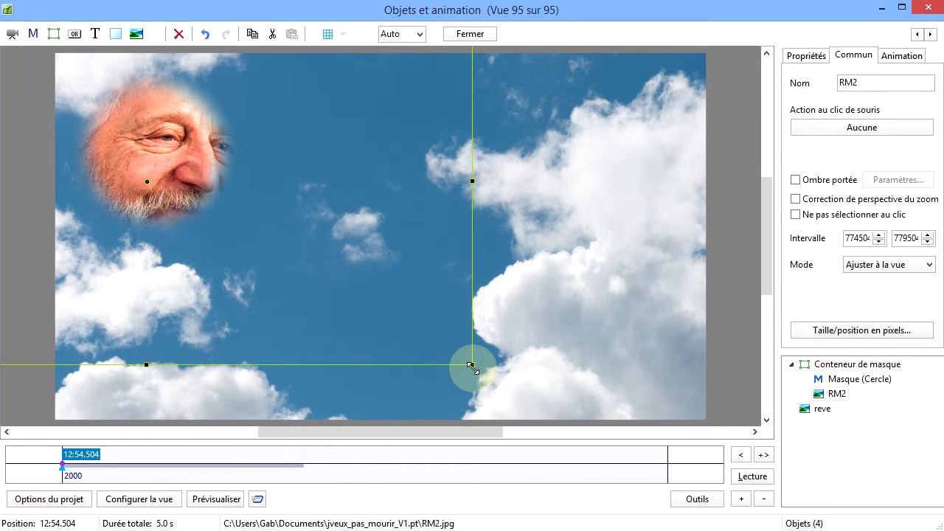
pyautogui.moveTo(472, 365); pyautogui.dragTo(293, 139)
pyautogui.moveTo(362, 330); pyautogui.dragTo(435, 424)
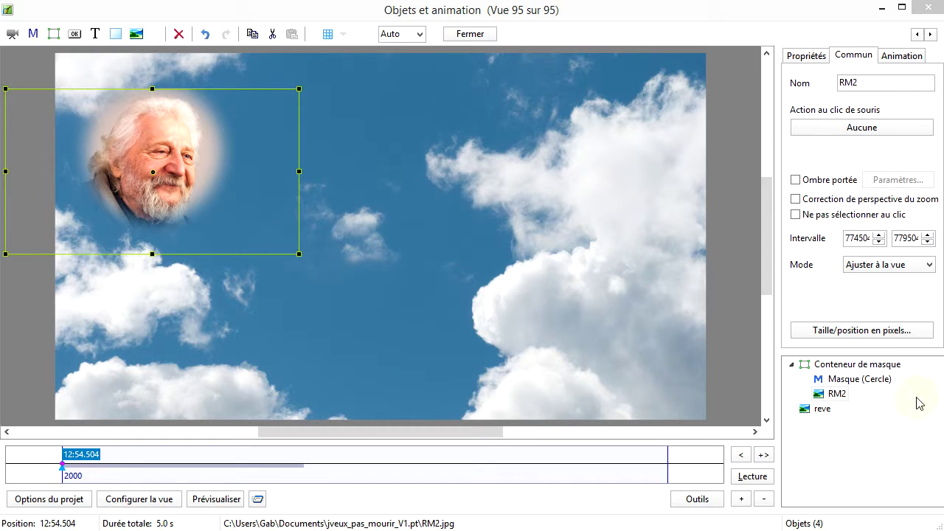
# Rotate the whole mask container slightly counter-clockwise around its centre
pyautogui.click(412, 310)
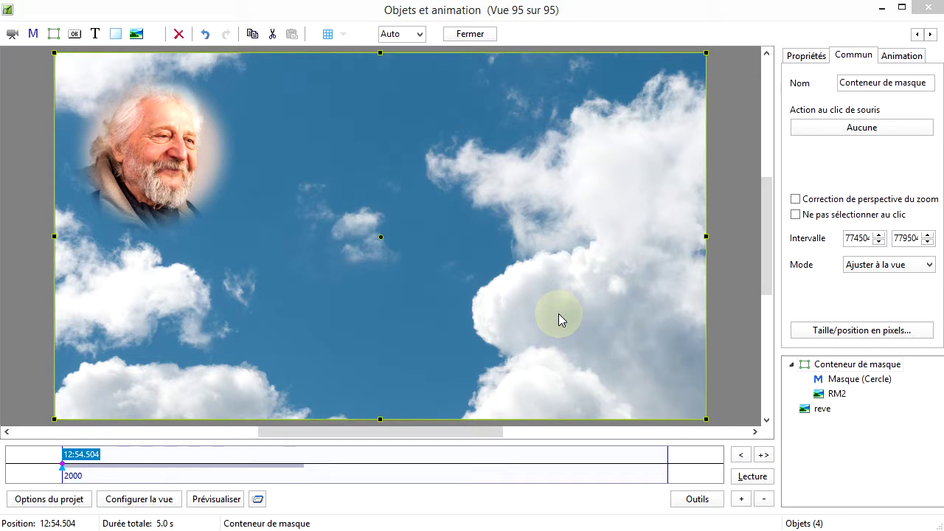
pyautogui.click(857, 365)
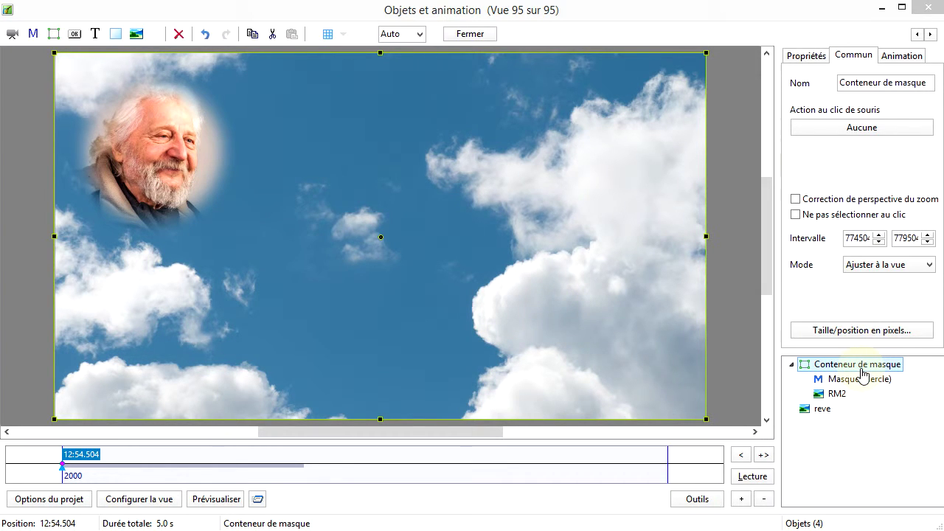
pyautogui.click(862, 380)
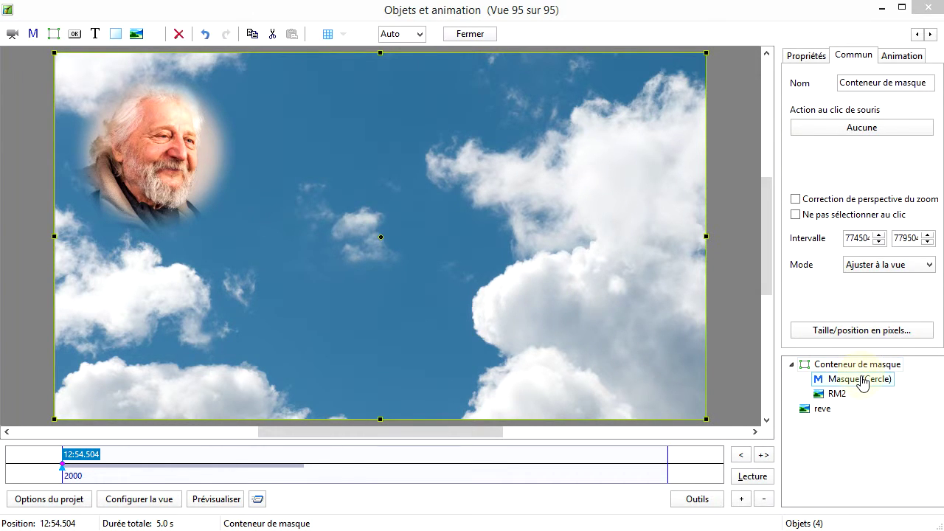
pyautogui.click(842, 366)
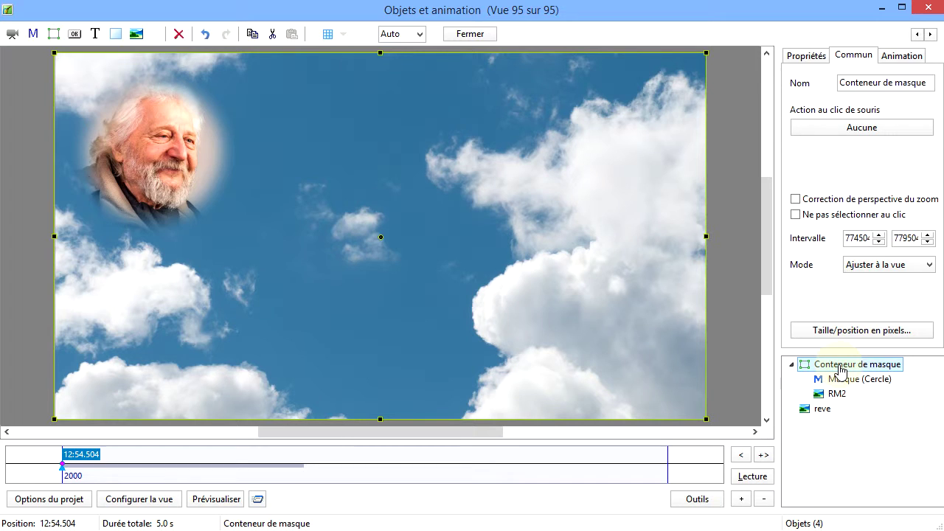
pyautogui.click(848, 379)
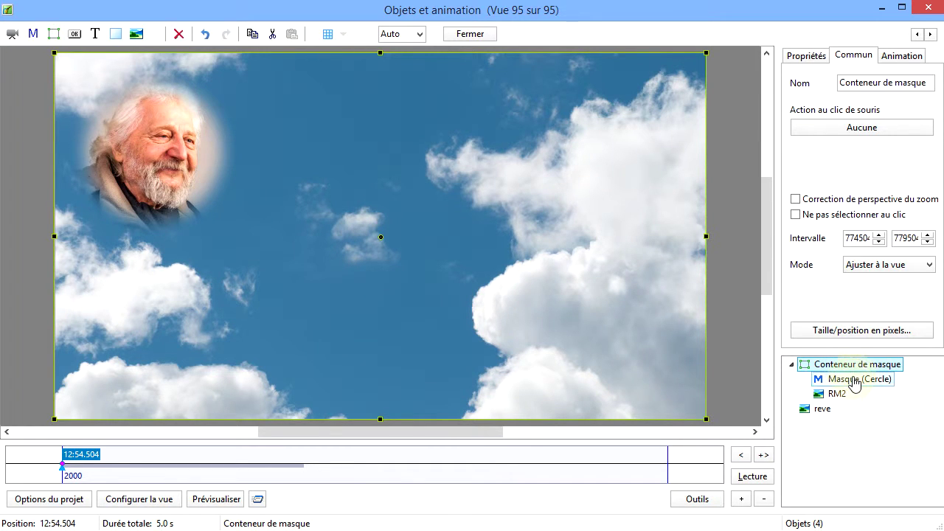
pyautogui.click(847, 395)
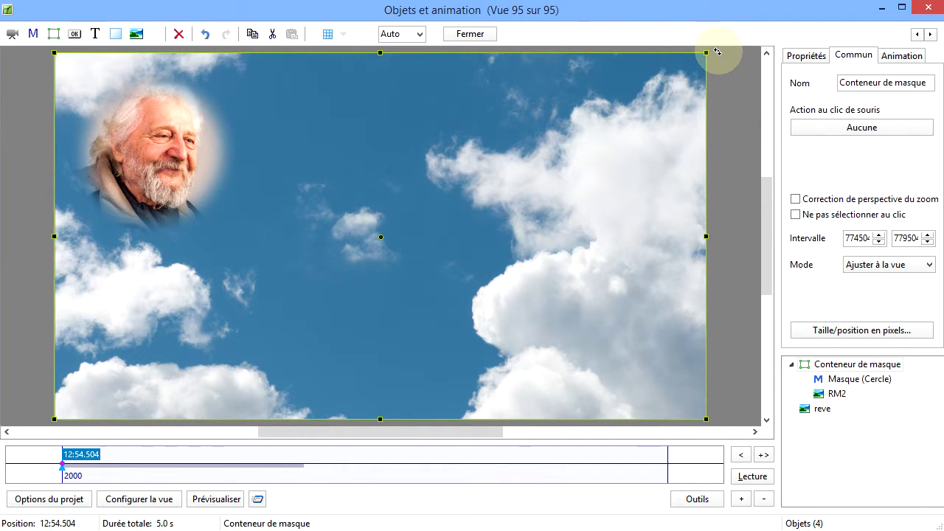
pyautogui.moveTo(717, 52); pyautogui.dragTo(588, 56)
pyautogui.moveTo(723, 281); pyautogui.dragTo(725, 281)
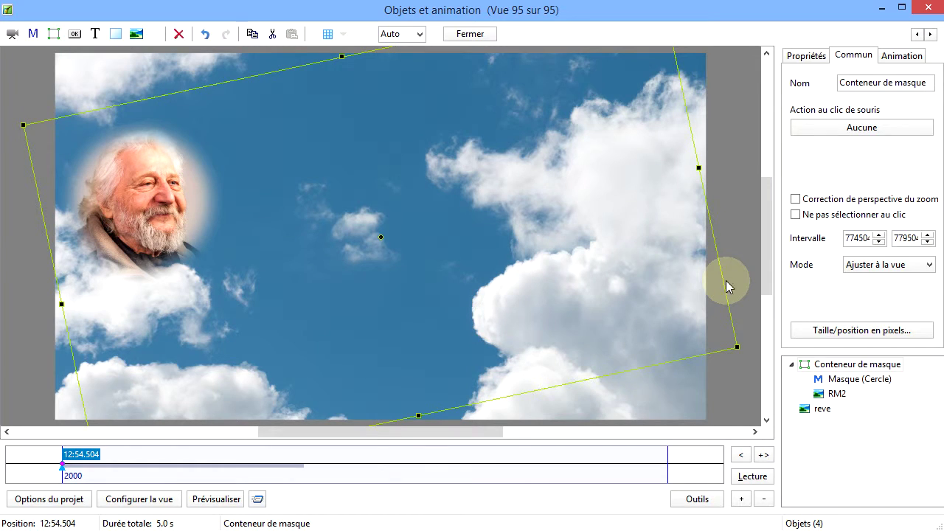
# Rotate the circular mask alone slightly clockwise and shift it a little over the portrait
pyautogui.click(859, 378)
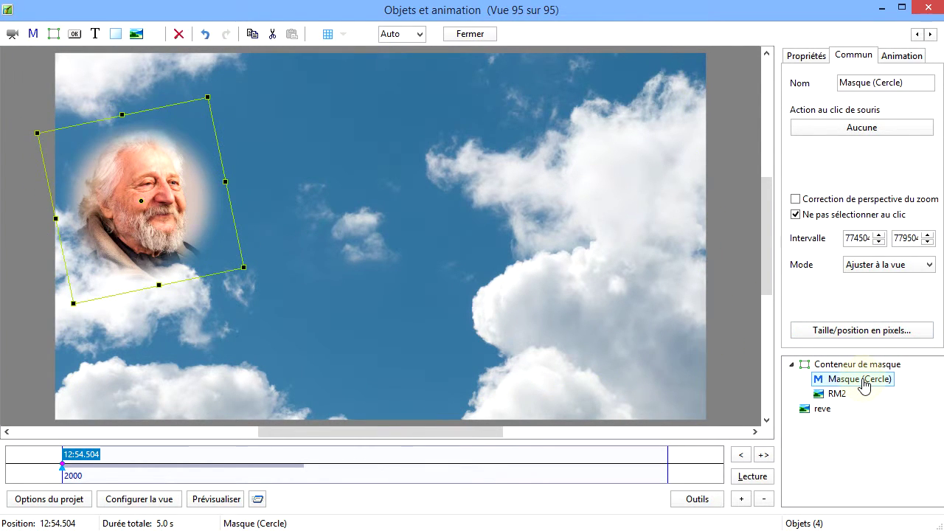
pyautogui.click(454, 302)
pyautogui.moveTo(236, 287); pyautogui.dragTo(221, 232)
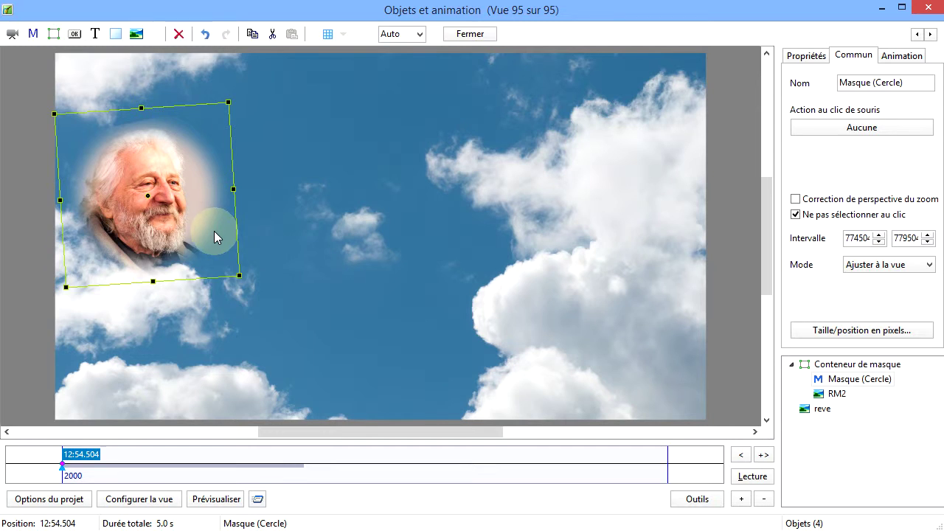
# Shift the RM2 picture slightly inside the mask, then raise the whole mask container and reduce its tilt
pyautogui.click(833, 395)
pyautogui.moveTo(443, 284); pyautogui.dragTo(266, 231)
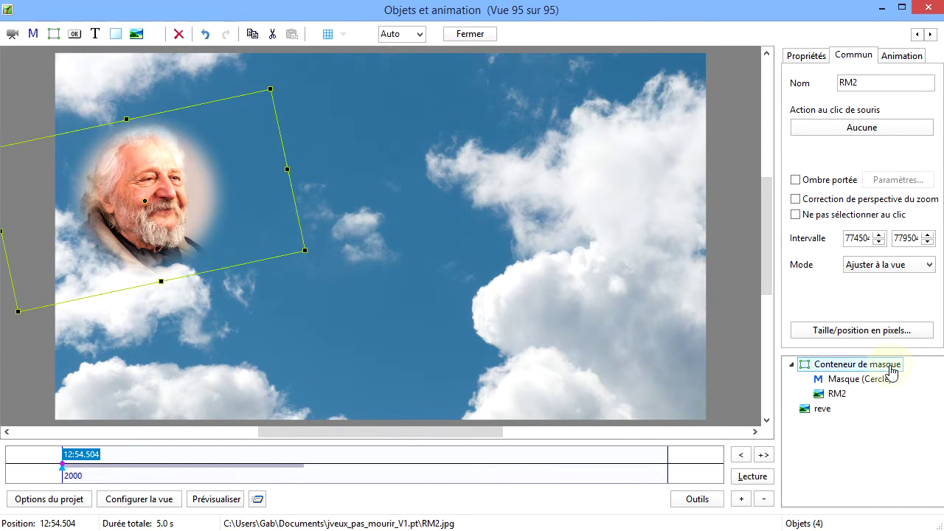
pyautogui.click(856, 364)
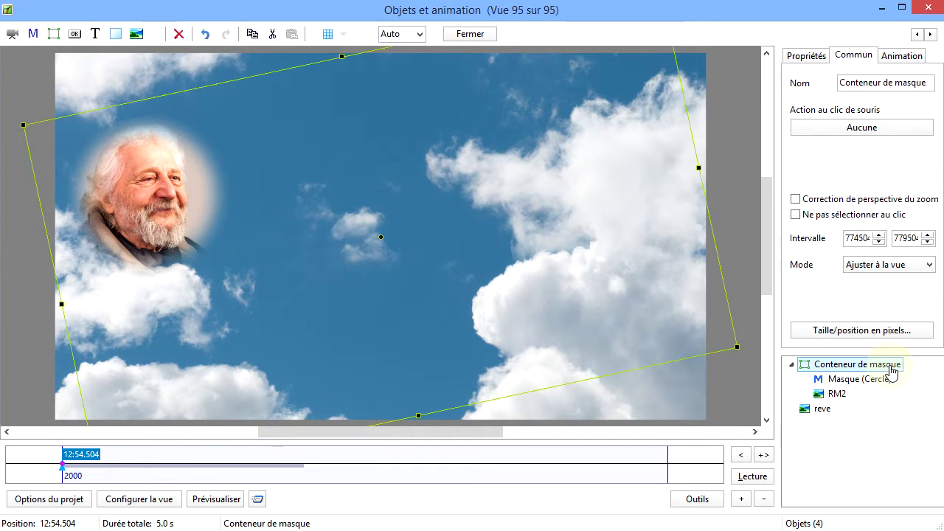
pyautogui.click(859, 378)
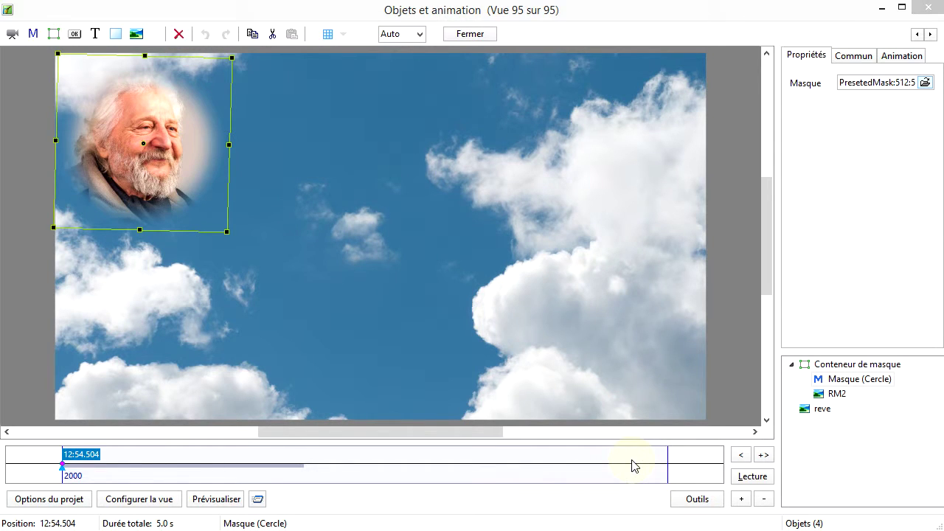
# Set the slide's duration to 10 seconds
pyautogui.click(156, 505)
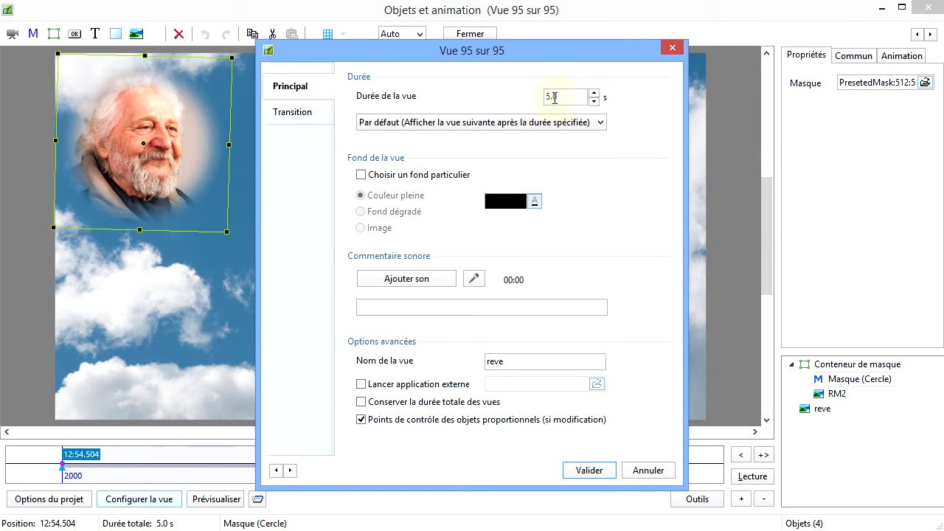
pyautogui.moveTo(550, 97); pyautogui.dragTo(547, 96)
pyautogui.click(595, 469)
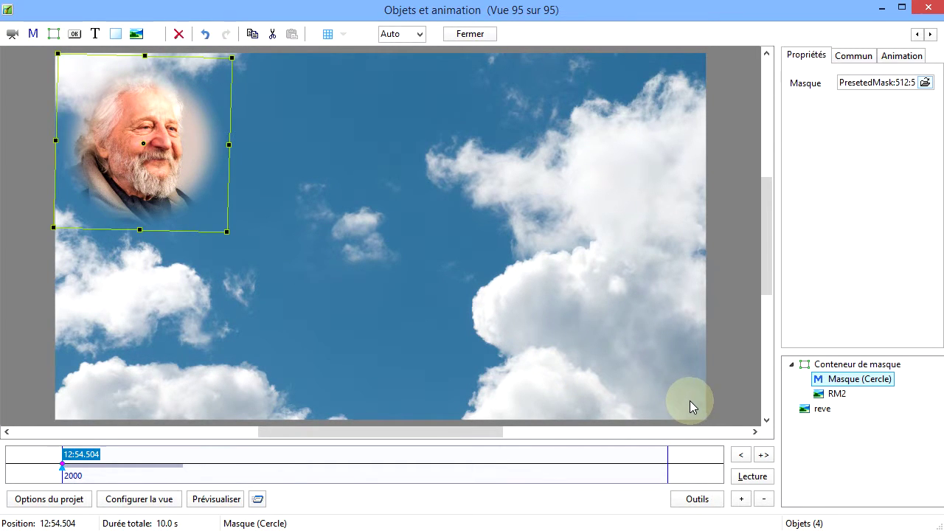
# Add a control point to the mask container's timeline at 12:56.660
pyautogui.click(863, 366)
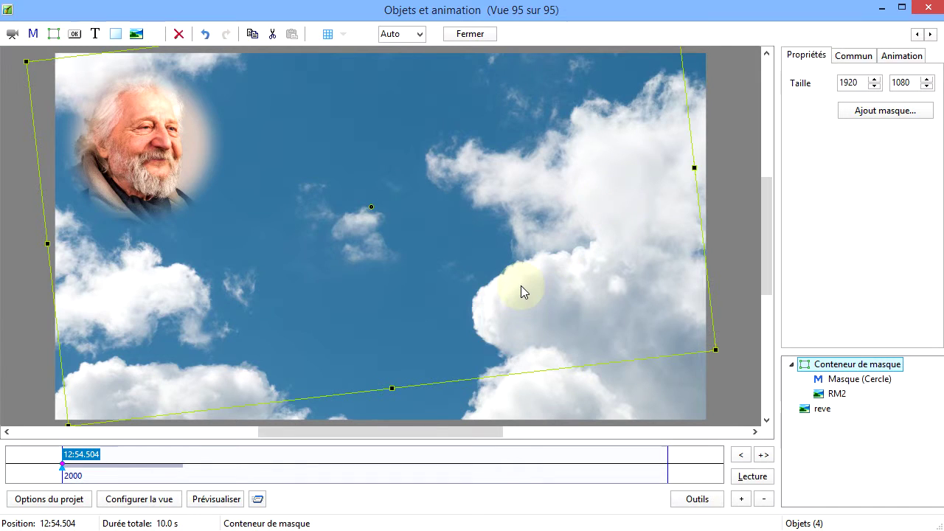
pyautogui.click(341, 405)
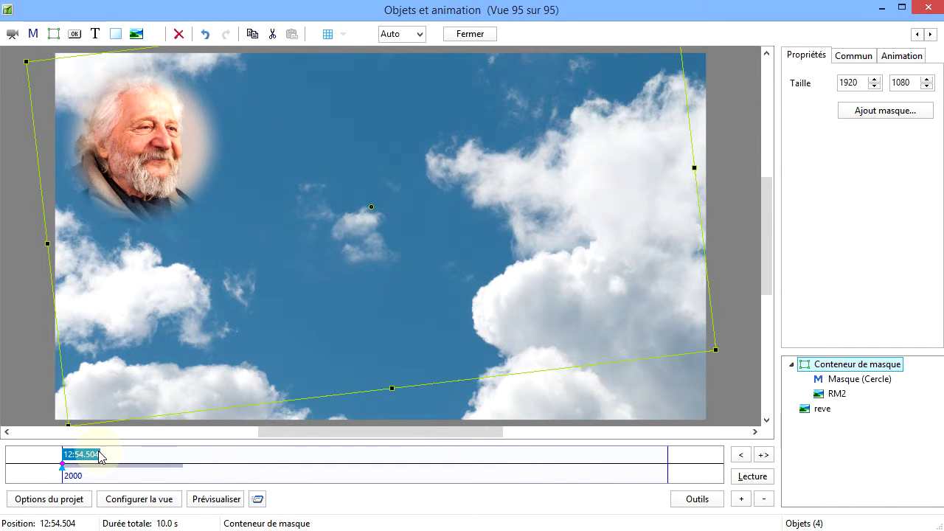
pyautogui.rightClick(193, 470)
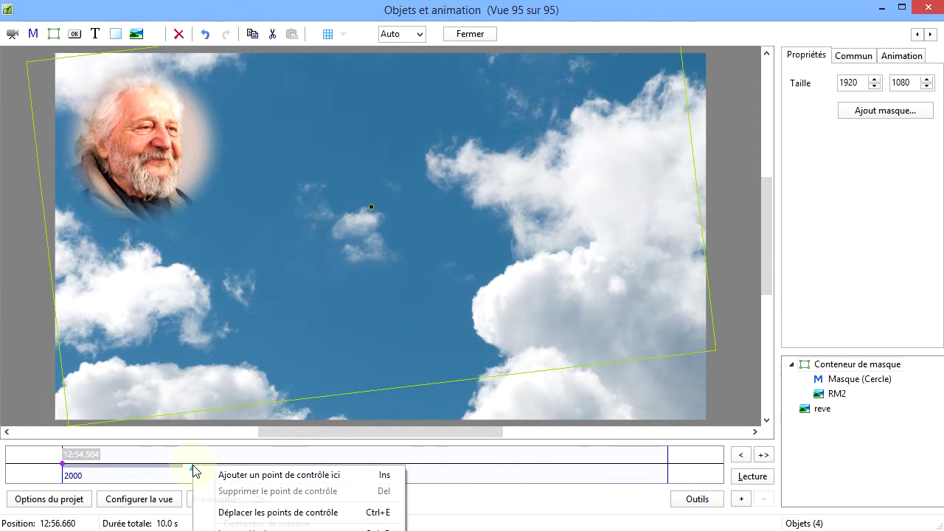
pyautogui.click(260, 476)
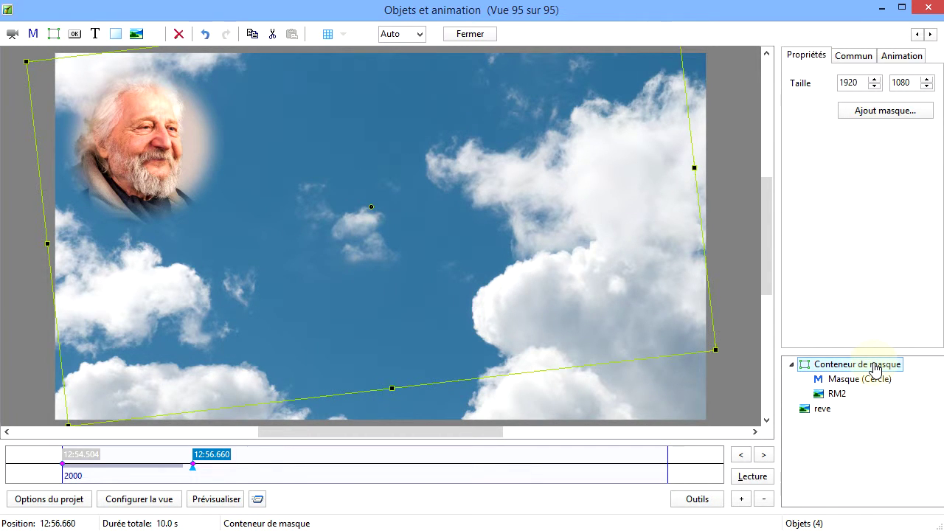
# Add another control point for the mask container near the slide's end, at 13:04.333
pyautogui.click(659, 469)
pyautogui.rightClick(658, 469)
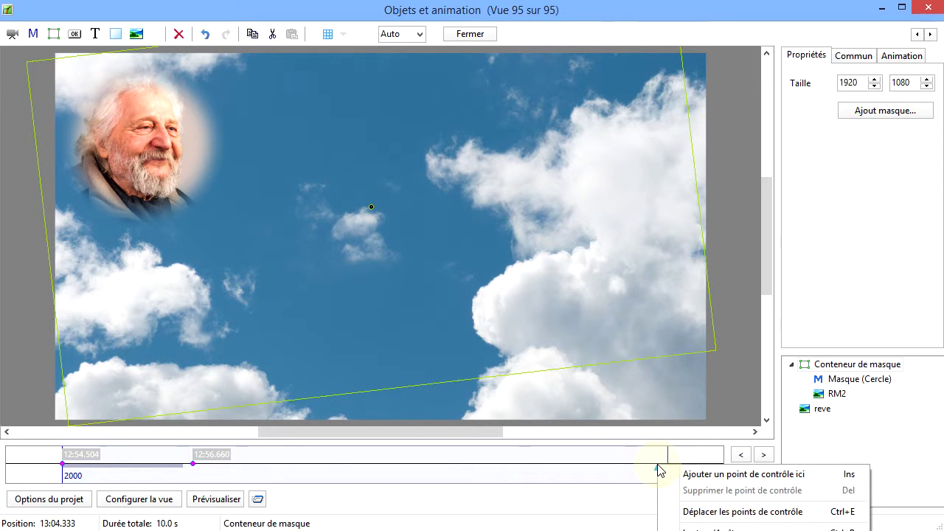
pyautogui.click(715, 475)
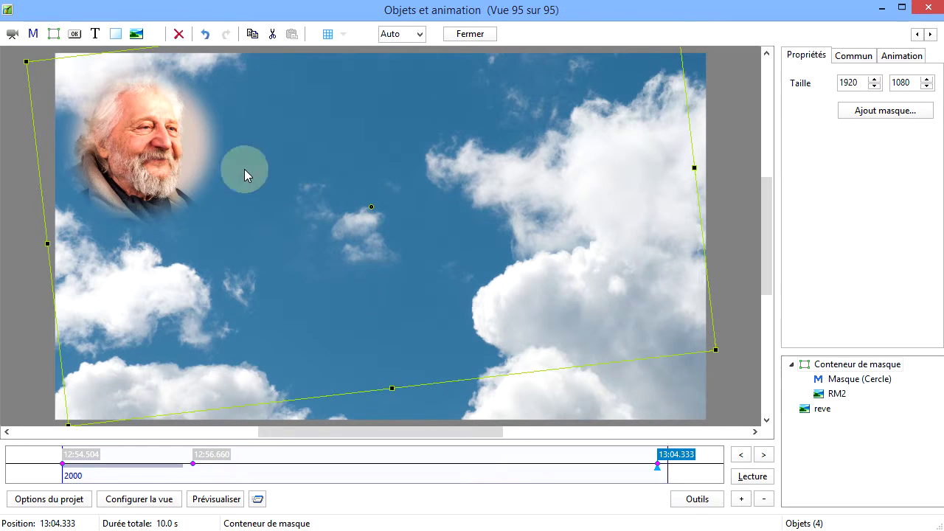
# At the last control point, move the mask container to a pan of about 147,188 x 3,704 and show its animation parameters
pyautogui.click(153, 136)
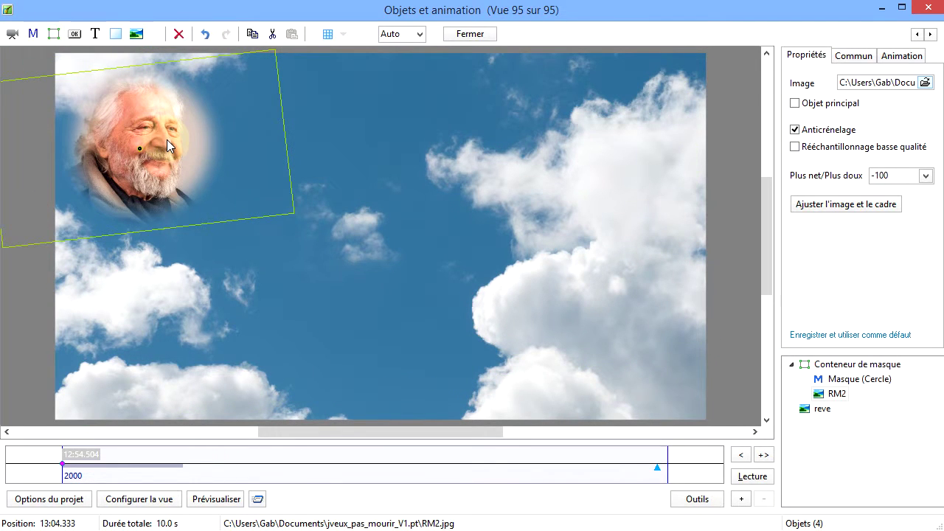
pyautogui.click(890, 369)
pyautogui.moveTo(630, 280); pyautogui.dragTo(940, 322)
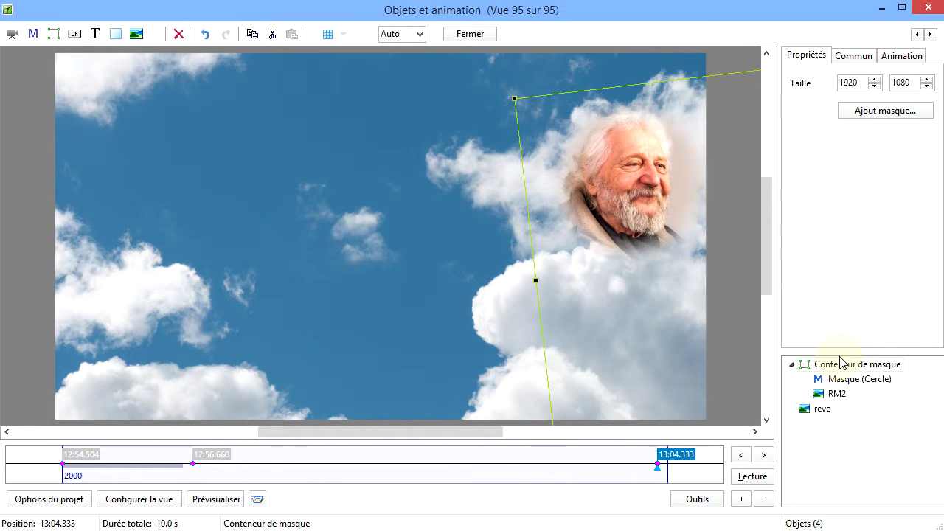
pyautogui.click(898, 61)
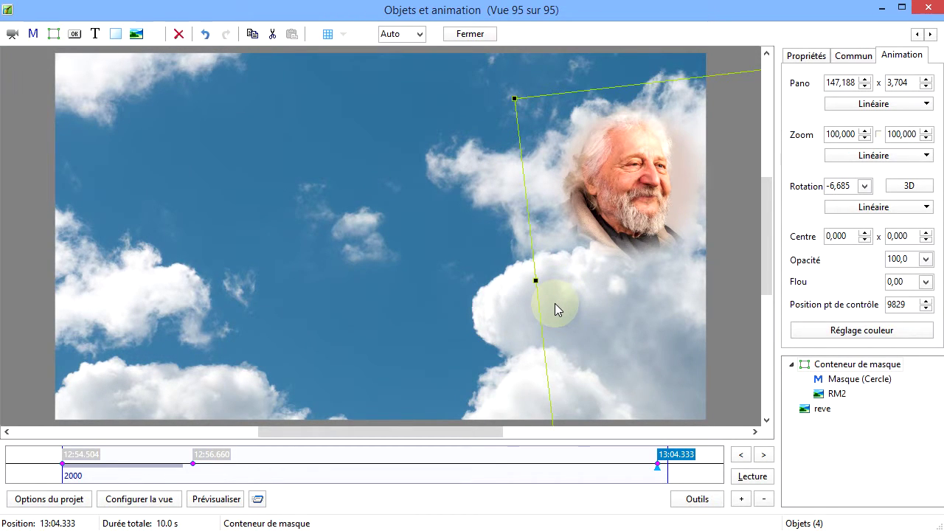
# Add a control point for the mask container at 13:03.066 and move the container there to a pan of about 111,985 x -1,296
pyautogui.rightClick(579, 471)
pyautogui.click(636, 478)
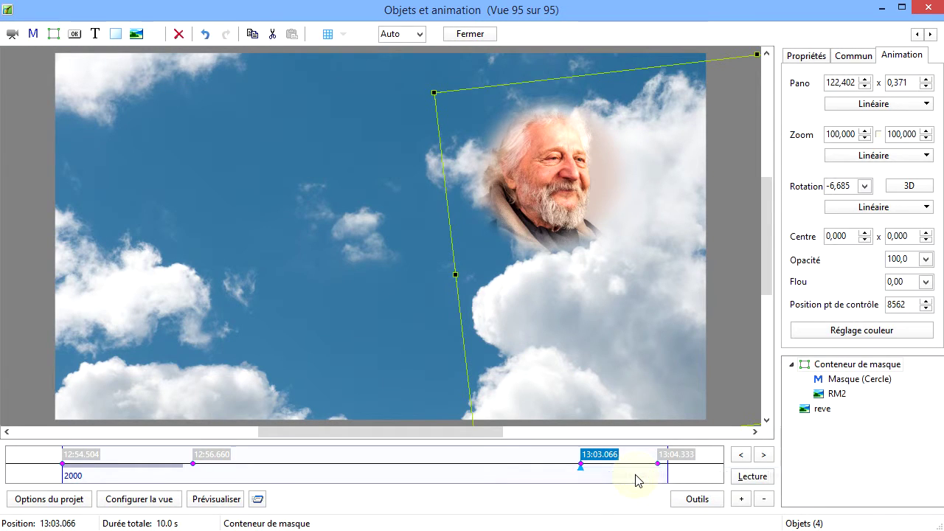
pyautogui.click(561, 177)
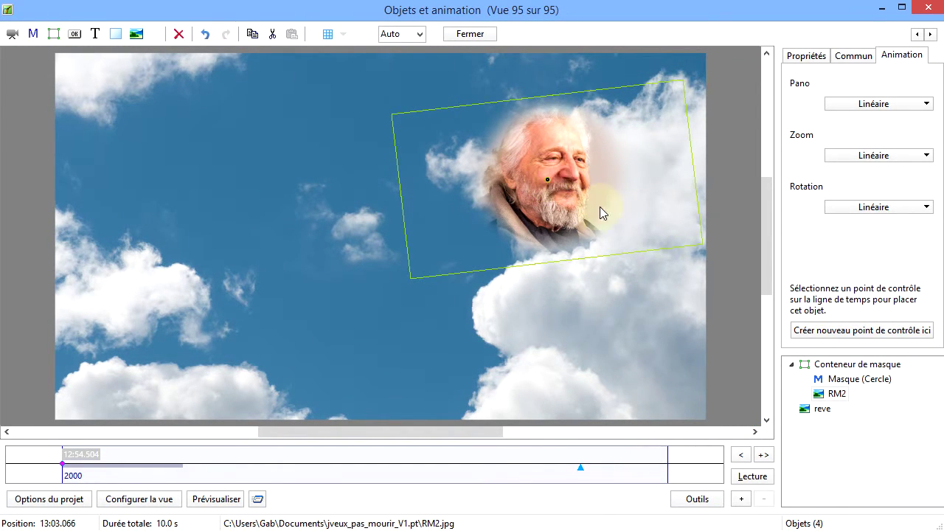
pyautogui.click(855, 365)
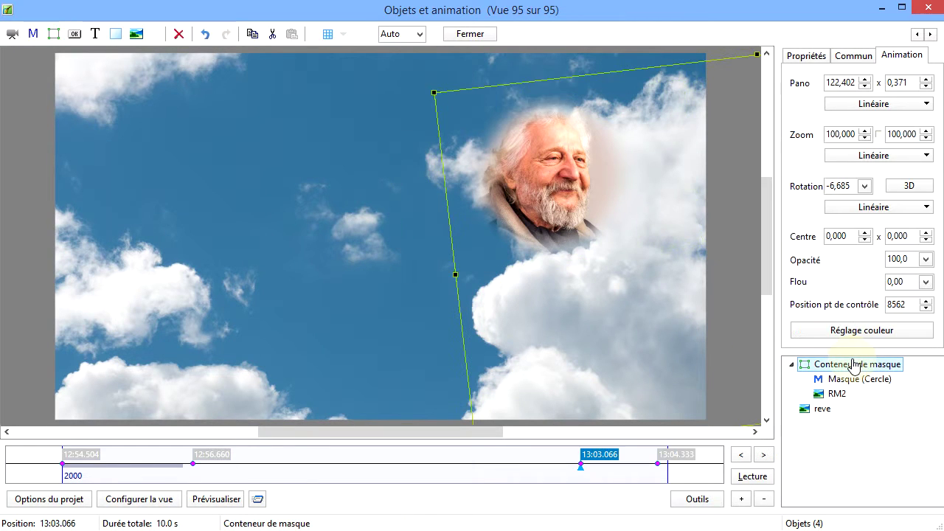
pyautogui.moveTo(670, 328); pyautogui.dragTo(637, 324)
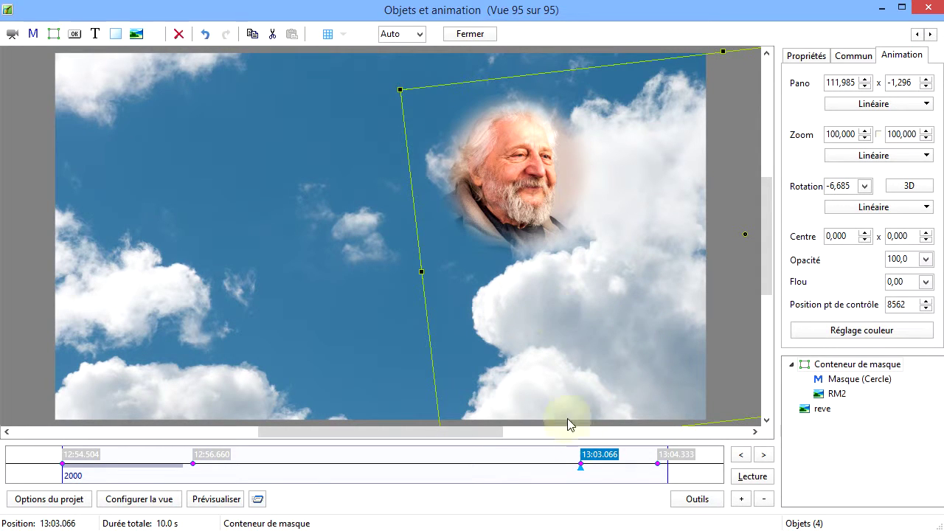
# At the mask container's last control point, 13:04.333, lower the opacity to about 32,5
pyautogui.click(667, 461)
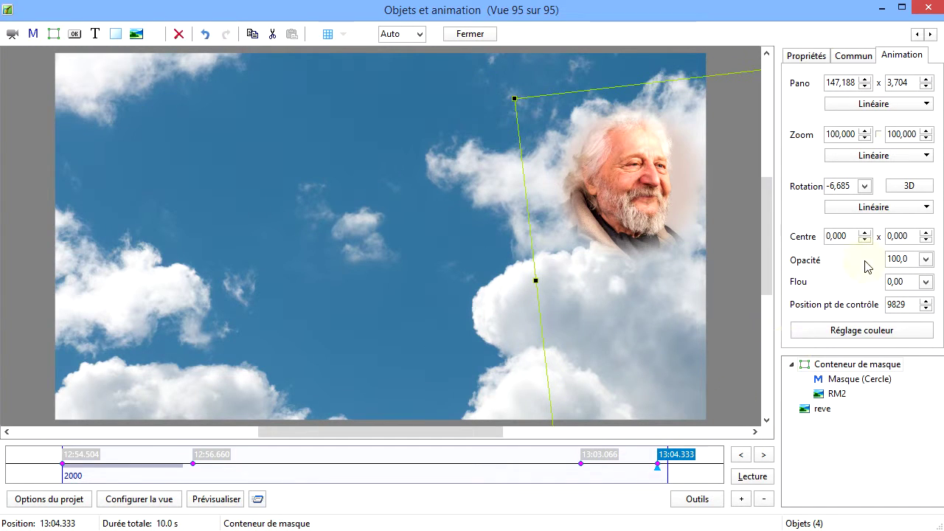
pyautogui.click(925, 259)
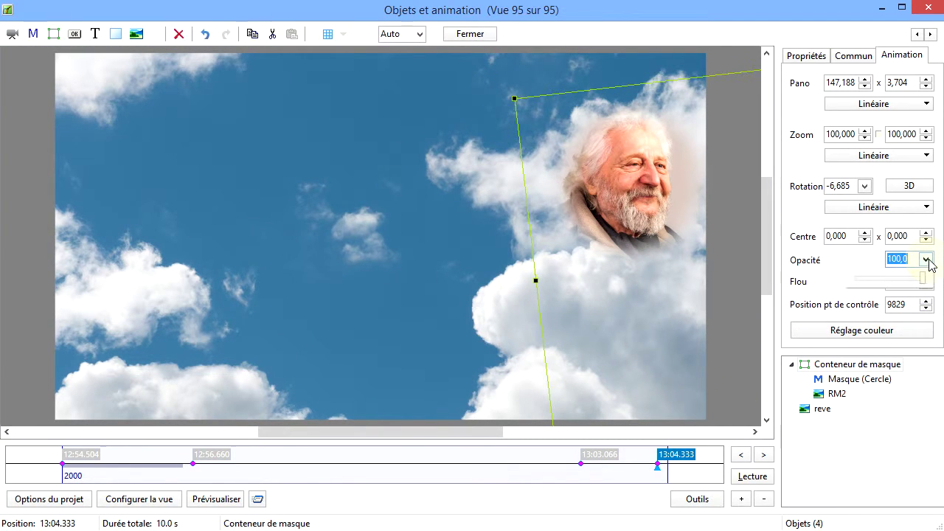
pyautogui.moveTo(926, 281); pyautogui.dragTo(879, 287)
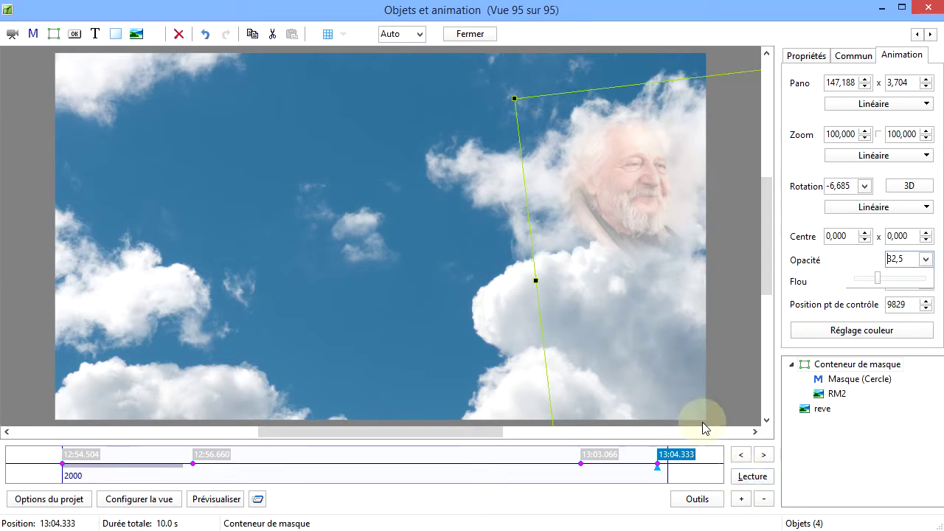
# Play the mask container's animation from its first control point, and return to that point
pyautogui.click(82, 455)
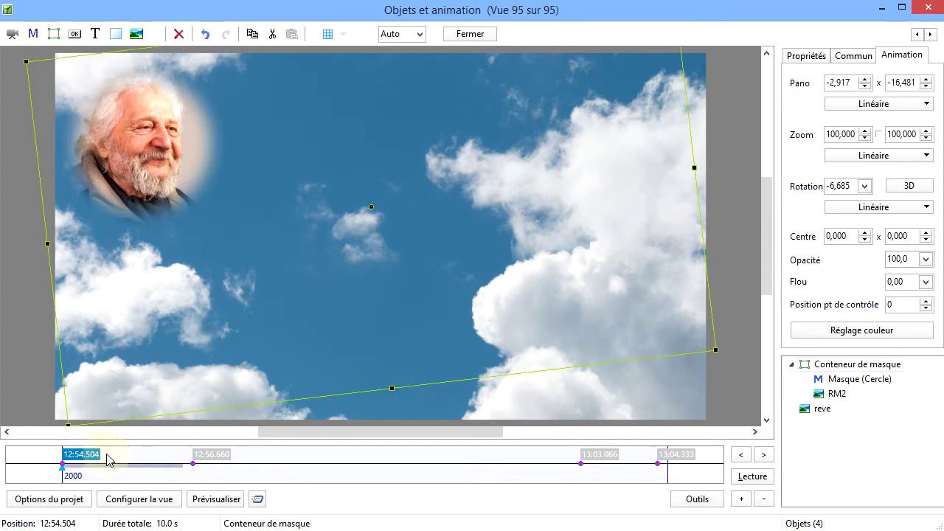
pyautogui.click(759, 484)
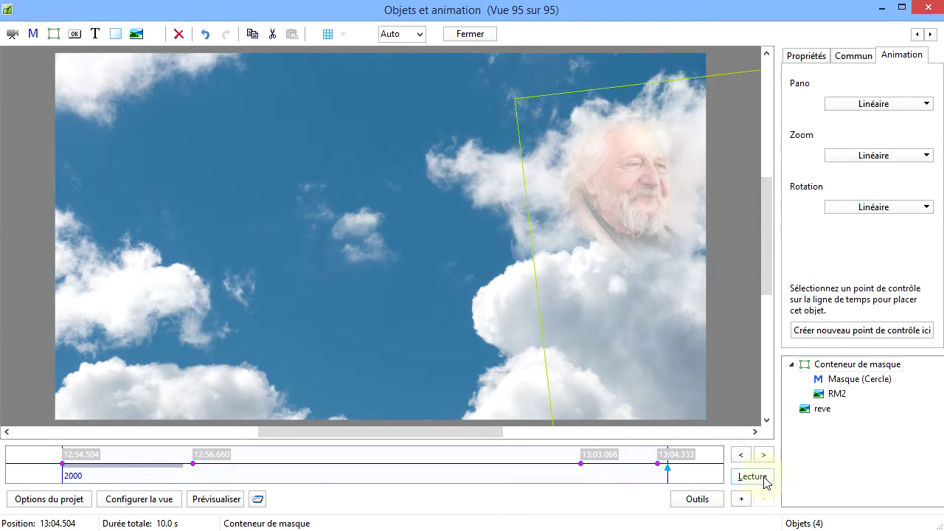
pyautogui.click(87, 457)
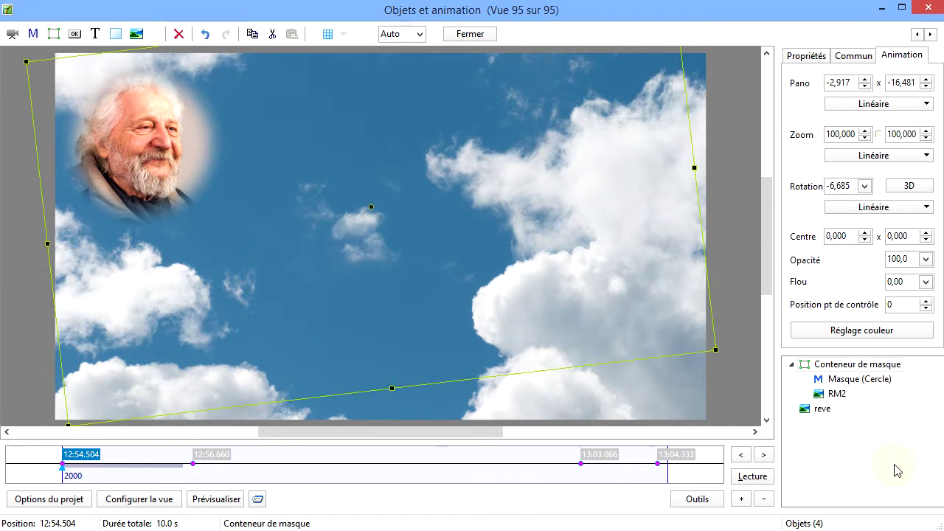
# Add a control point to the RM2 portrait image at 12:56.660, matching the mask container's second control point
pyautogui.click(835, 394)
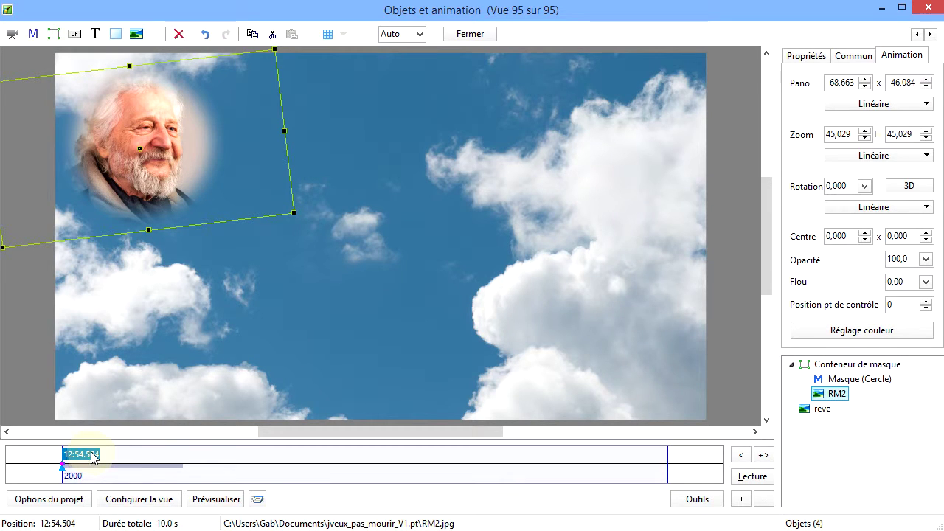
pyautogui.click(869, 365)
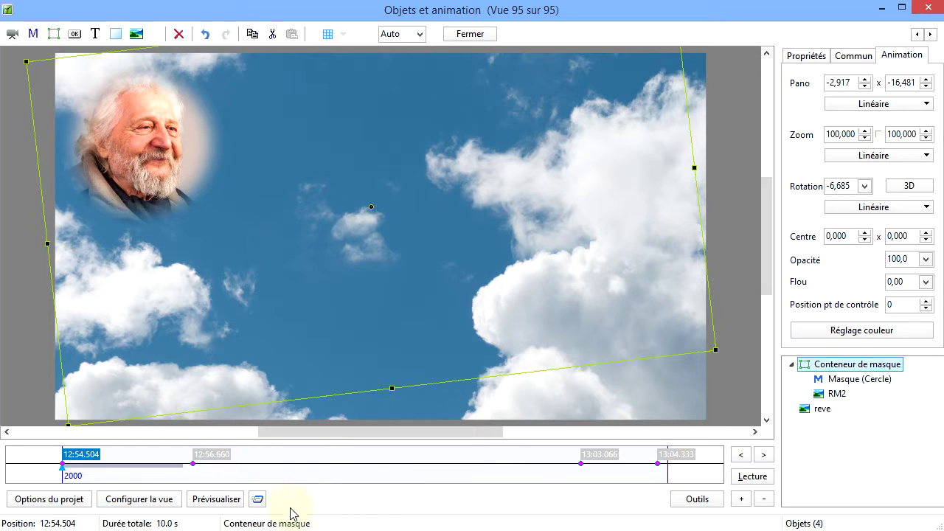
pyautogui.click(207, 456)
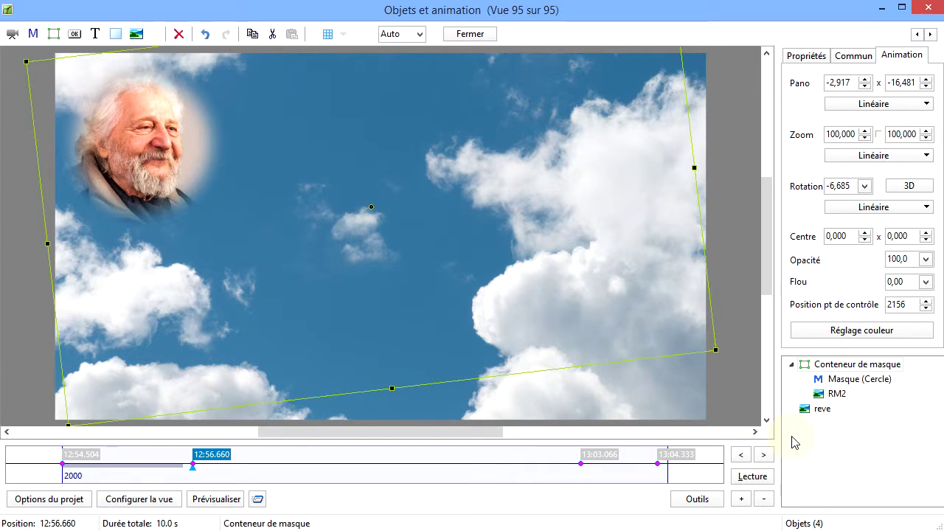
pyautogui.click(837, 395)
pyautogui.click(867, 330)
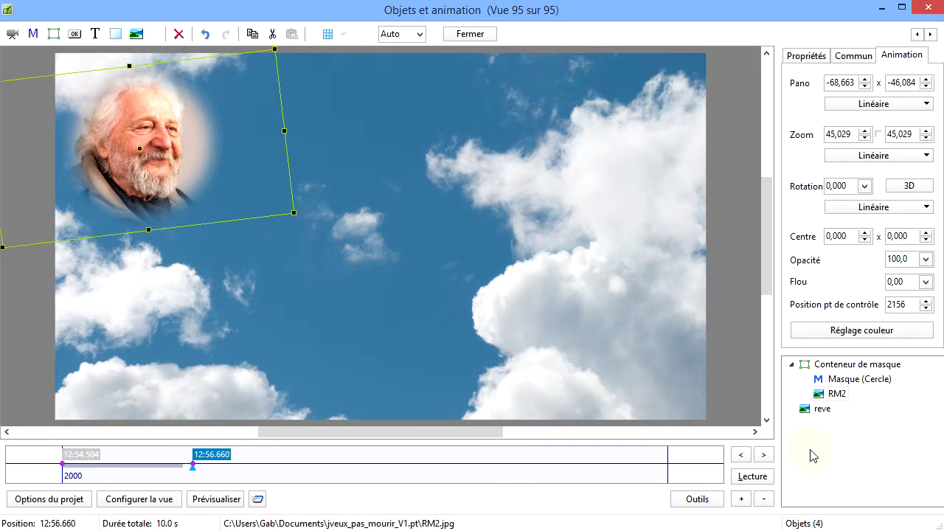
# Add a control point to the RM2 image at 13:04.333, the time of the mask container's last control point
pyautogui.click(837, 366)
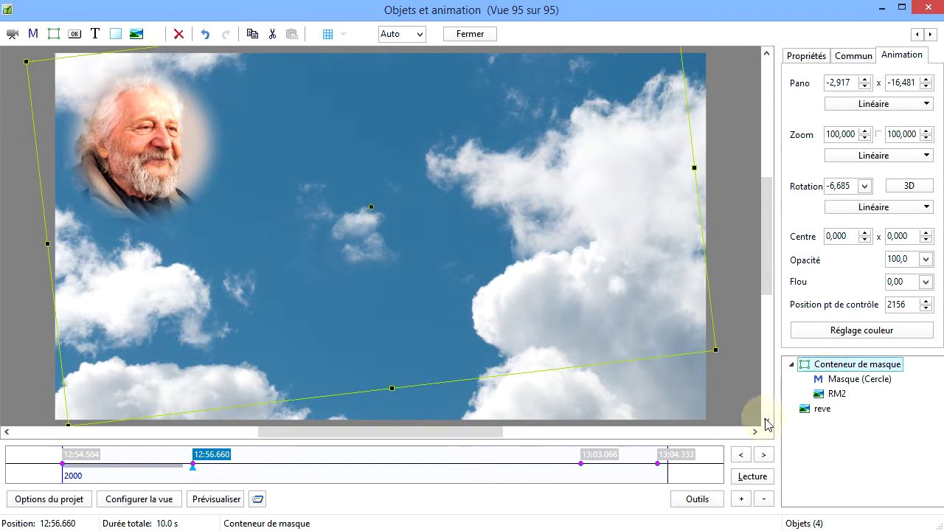
pyautogui.click(676, 457)
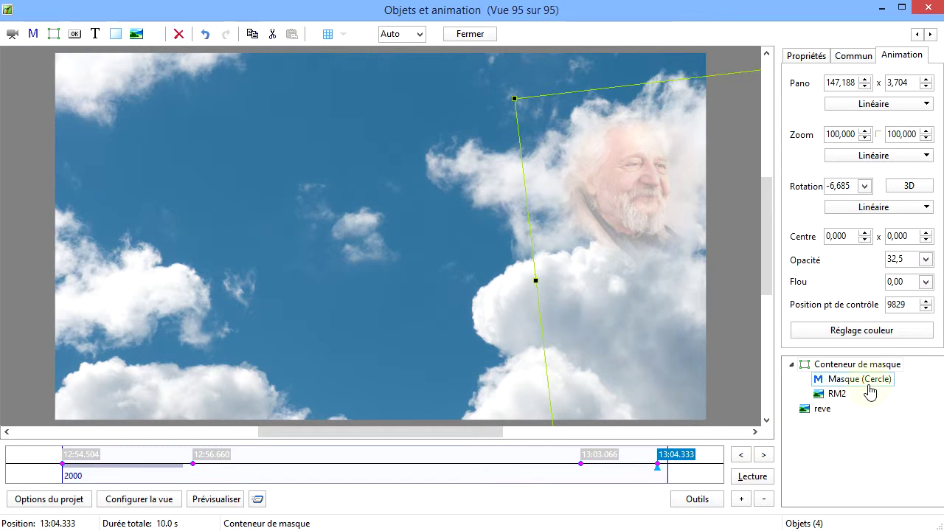
pyautogui.click(837, 396)
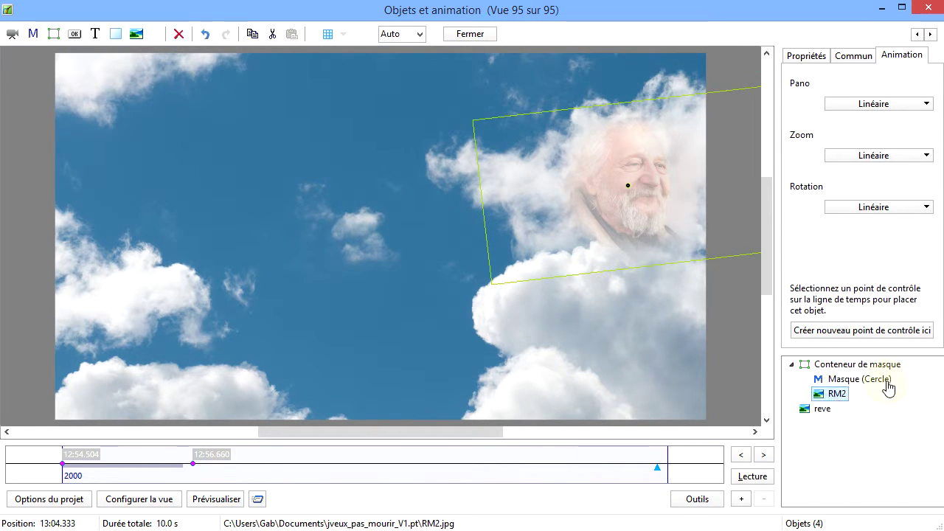
pyautogui.click(861, 331)
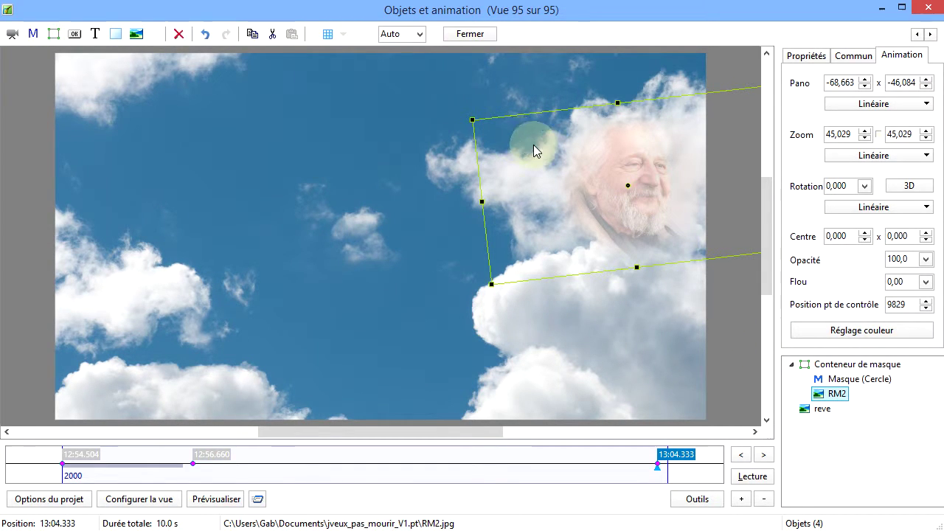
# Increase the RM2 image's zoom to 83,029 at its last control point
pyautogui.click(865, 131)
pyautogui.click(865, 130)
pyautogui.click(866, 130)
pyautogui.click(865, 131)
pyautogui.click(865, 131)
pyautogui.click(865, 130)
pyautogui.click(866, 130)
pyautogui.click(865, 131)
pyautogui.click(866, 131)
pyautogui.click(865, 131)
pyautogui.click(866, 131)
pyautogui.click(865, 131)
pyautogui.click(865, 131)
pyautogui.click(866, 130)
pyautogui.click(865, 131)
pyautogui.click(866, 130)
pyautogui.click(865, 130)
pyautogui.click(865, 130)
pyautogui.click(866, 131)
pyautogui.click(865, 130)
pyautogui.click(865, 130)
pyautogui.click(866, 131)
pyautogui.click(865, 130)
pyautogui.click(866, 130)
pyautogui.click(865, 131)
pyautogui.click(866, 131)
pyautogui.click(866, 130)
pyautogui.click(865, 131)
pyautogui.click(866, 130)
pyautogui.click(866, 130)
pyautogui.click(866, 130)
pyautogui.click(866, 130)
pyautogui.click(866, 131)
pyautogui.click(865, 130)
pyautogui.click(865, 131)
pyautogui.click(866, 130)
pyautogui.click(865, 130)
pyautogui.click(865, 131)
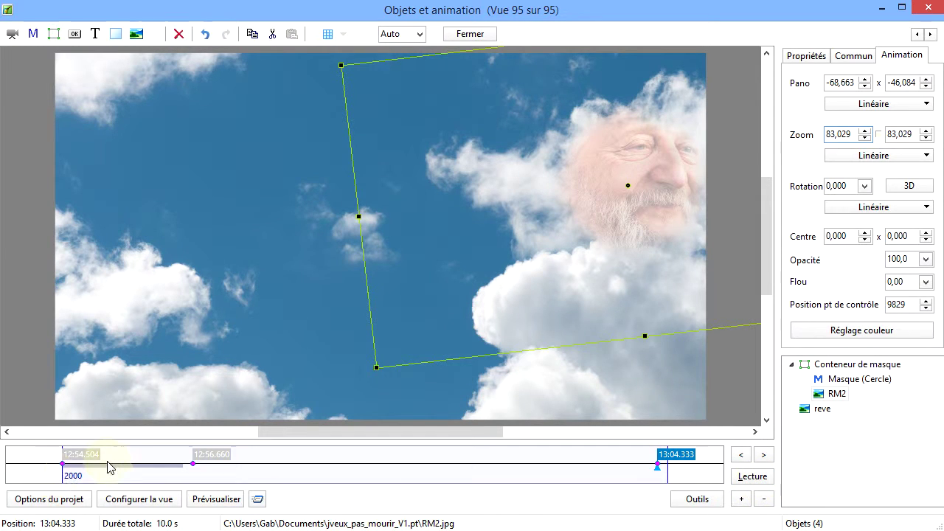
# Play the slide from the RM2 image's first control point to check the portrait's zoom inside the moving mask
pyautogui.click(85, 454)
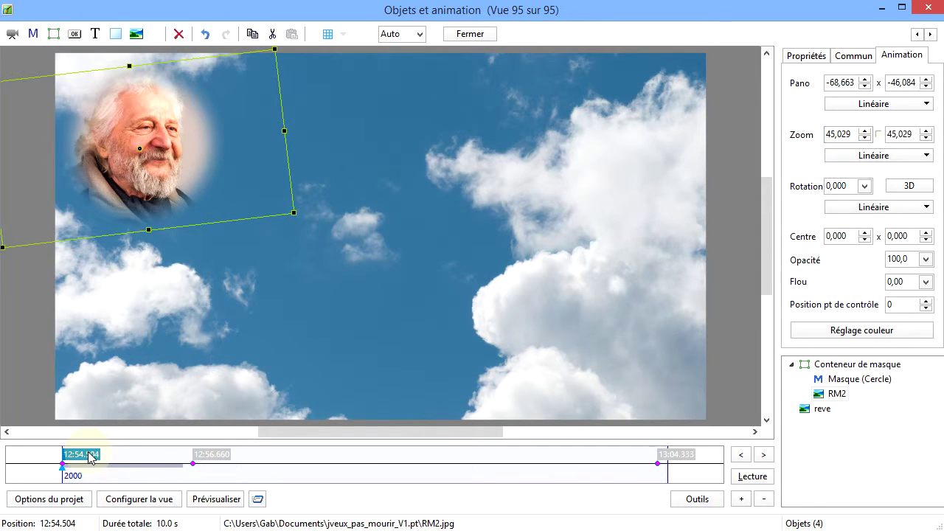
pyautogui.click(758, 477)
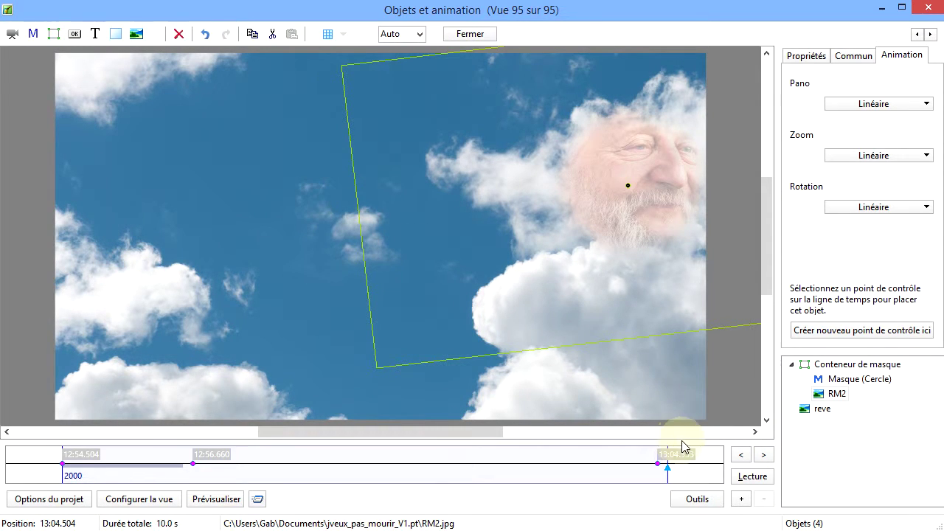
pyautogui.click(752, 476)
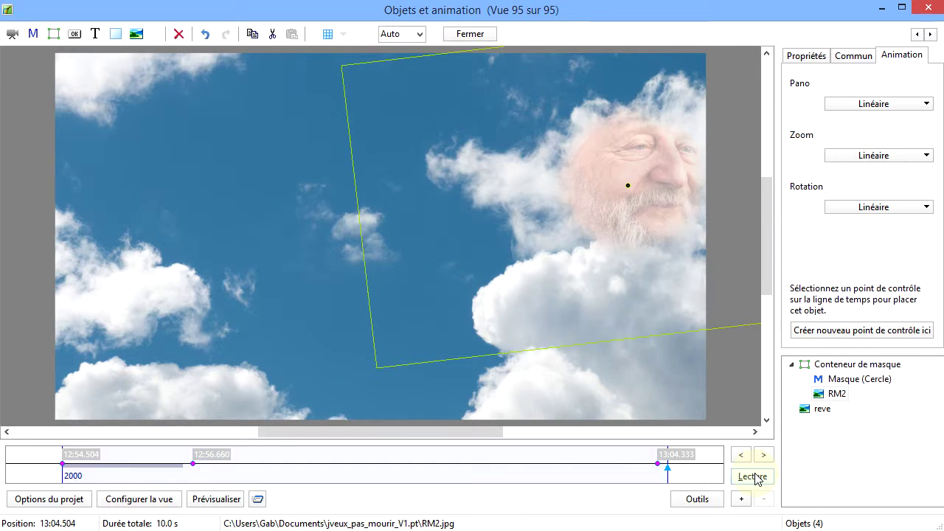
# Select the circular mask's control point at 12:54.504
pyautogui.click(852, 380)
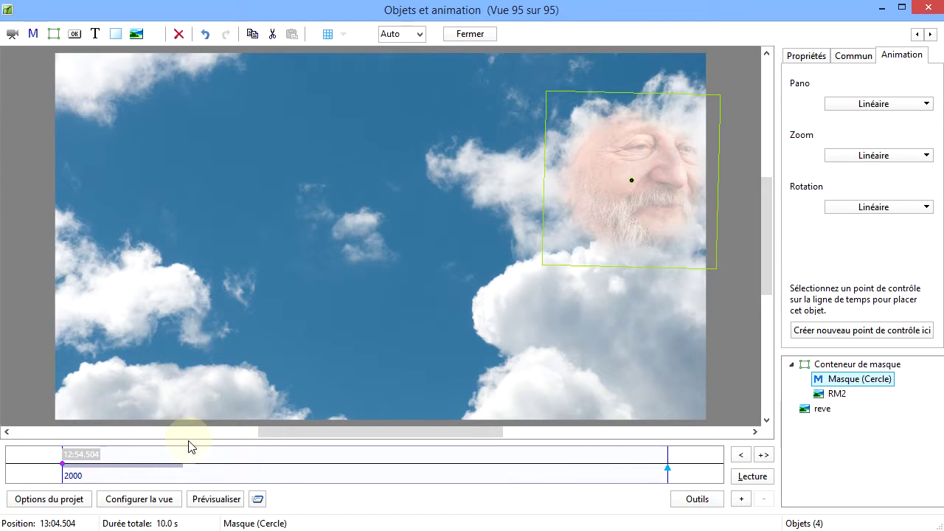
pyautogui.click(93, 454)
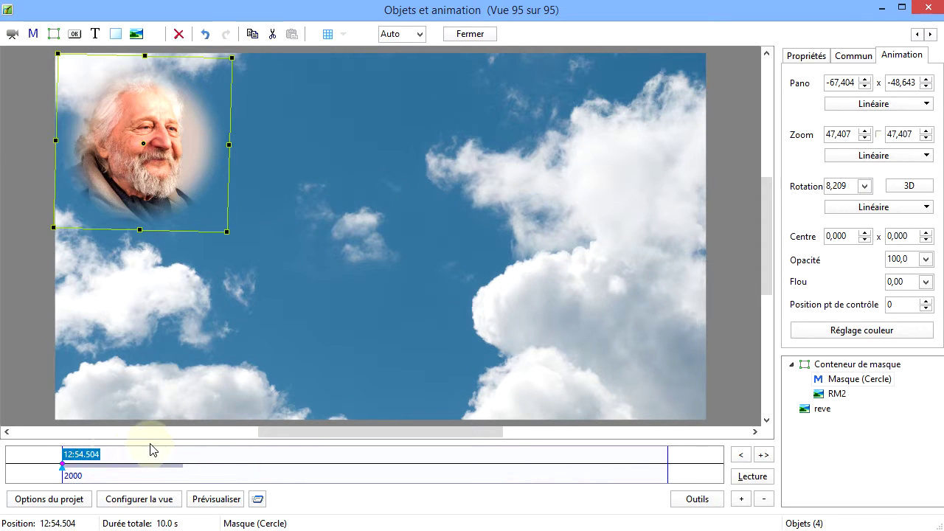